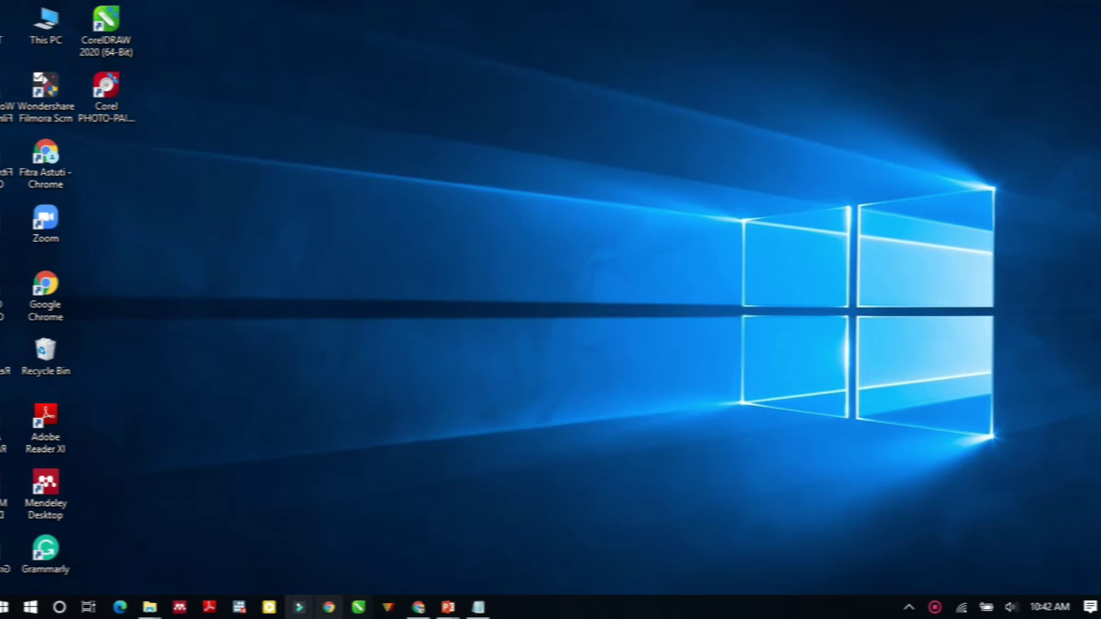
# Extract the SPSS 24 x86 (32 Bit) and SPSS 24 x64 (64 Bit) archives into a new Downloads subfolder, with the default extraction options
pyautogui.click(274, 539)
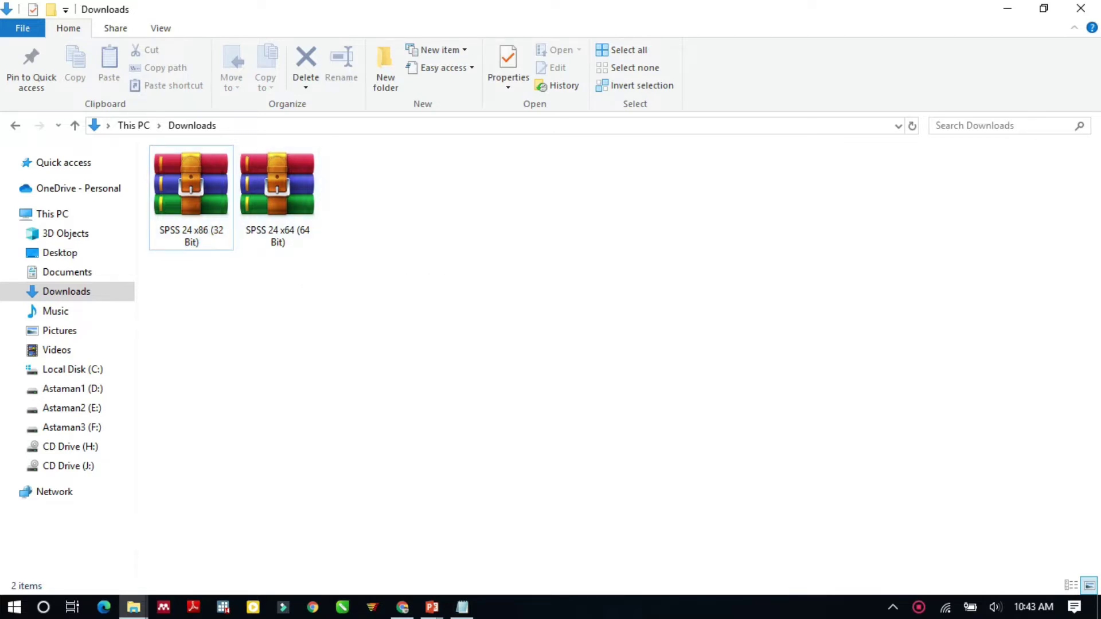
pyautogui.click(278, 189)
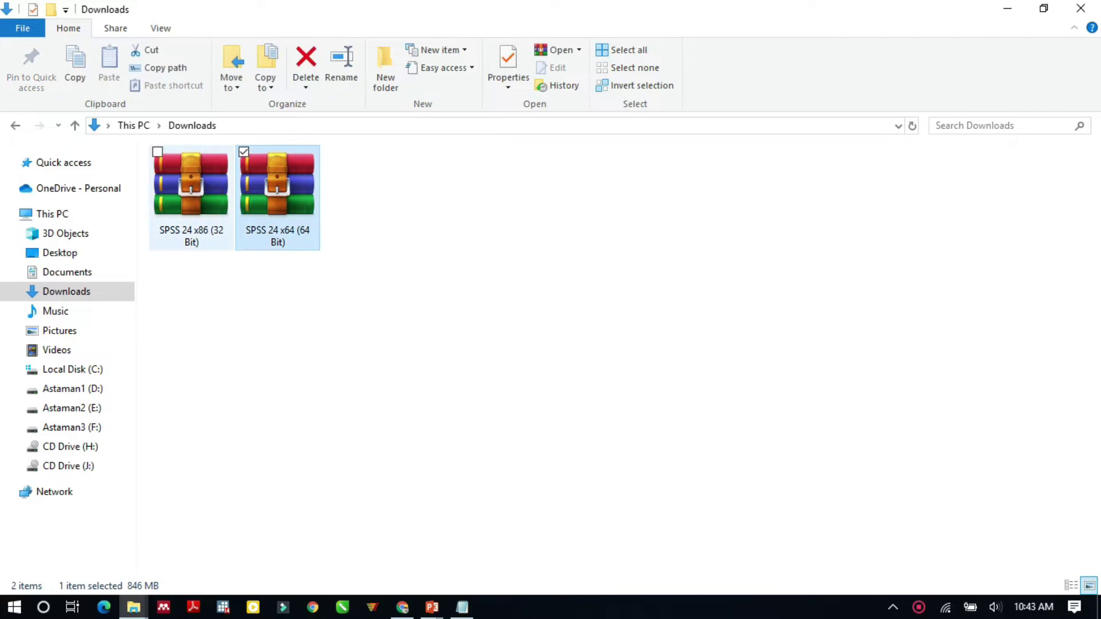
pyautogui.hotkey('ctrl', 'a')
pyautogui.hotkey('shift', 'F10')
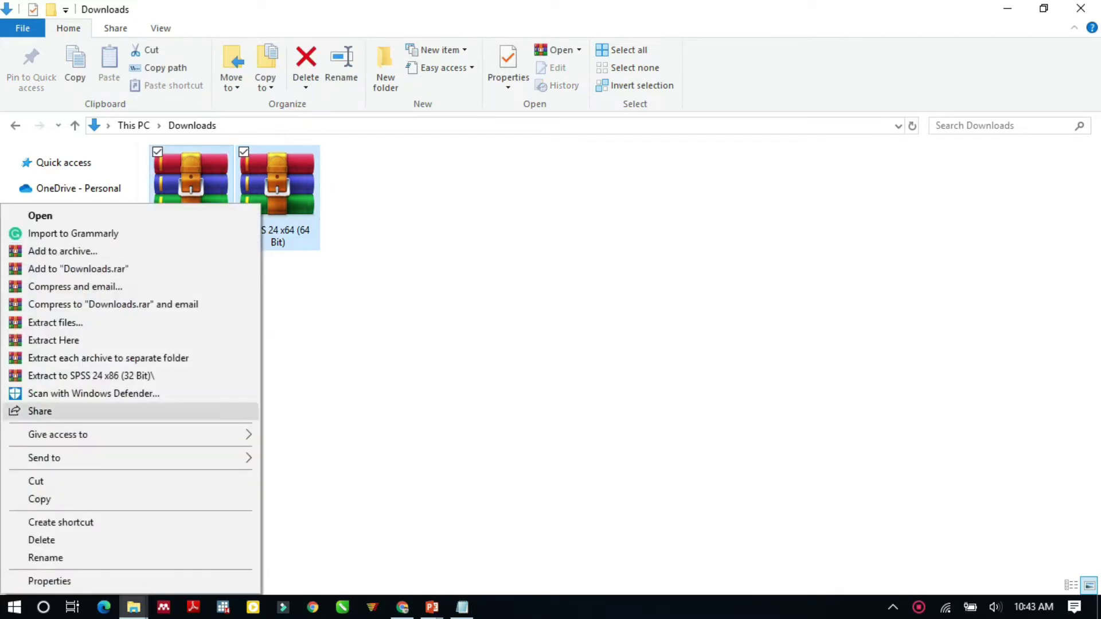
pyautogui.press('Down')
pyautogui.press('Down')
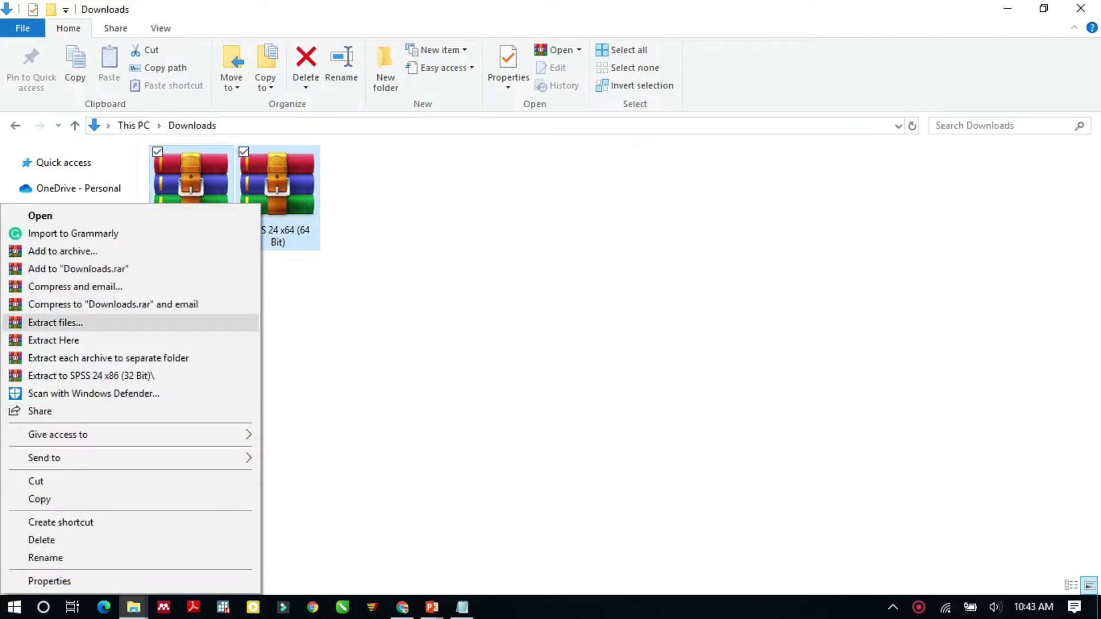
pyautogui.press('Return')
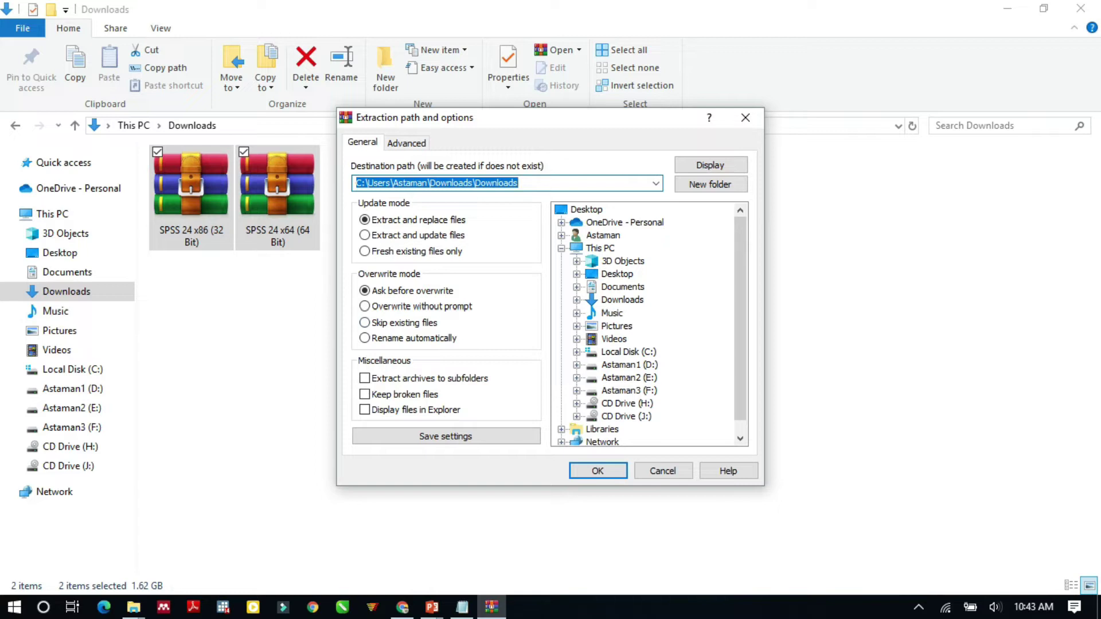
pyautogui.press('Return')
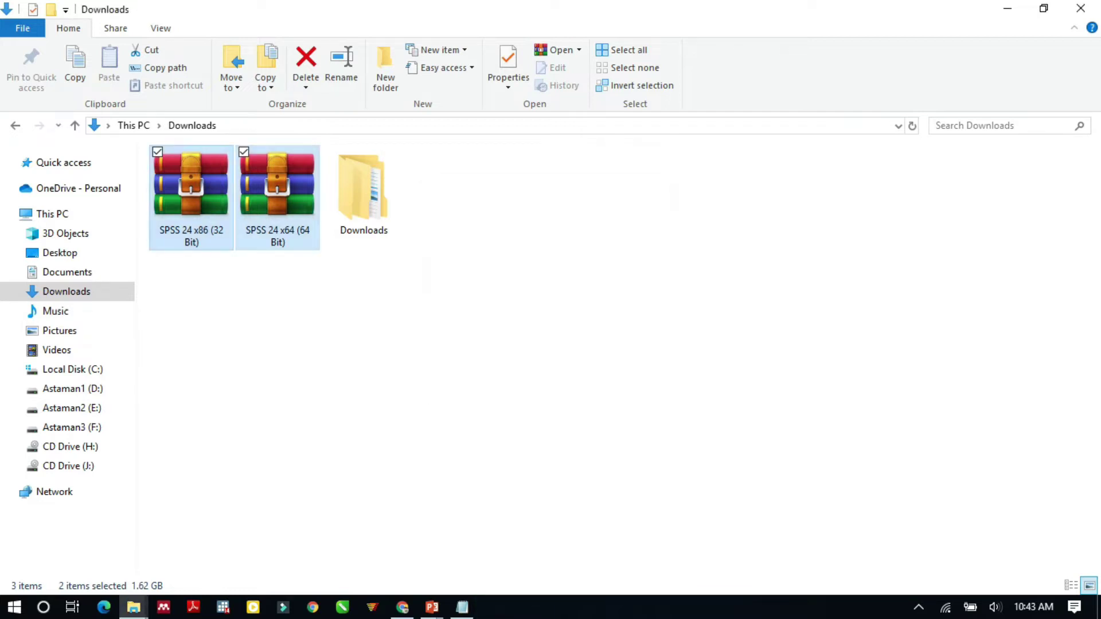
# Examine the contents of the SPSS 24 x64 and SPSS 24 x86 folders inside the extracted Downloads folder
pyautogui.doubleClick(363, 192)
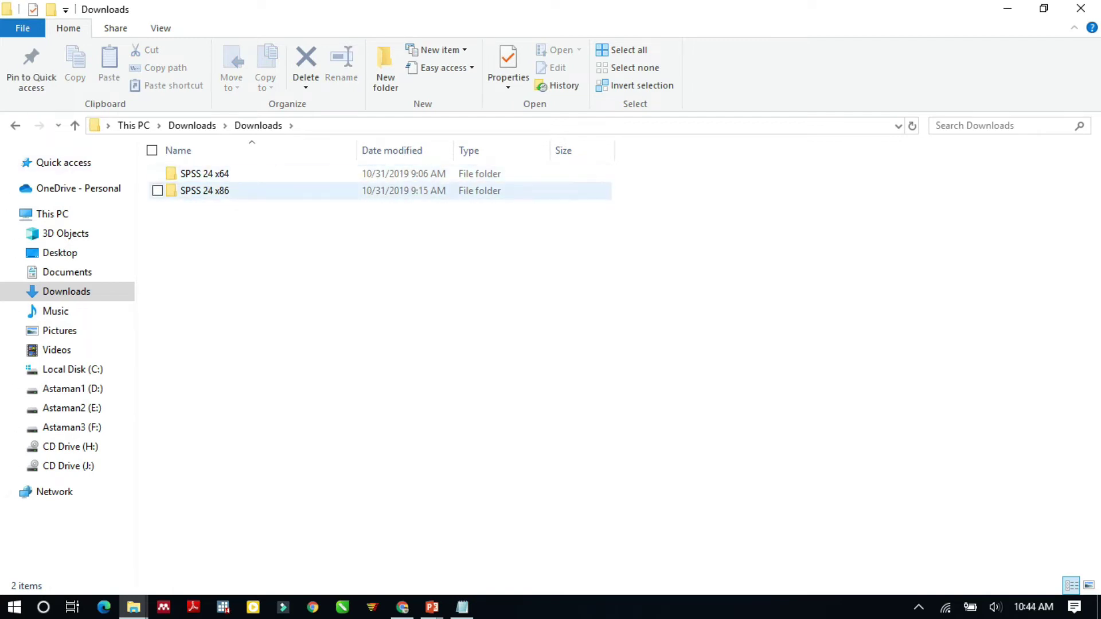
pyautogui.moveTo(215, 179)
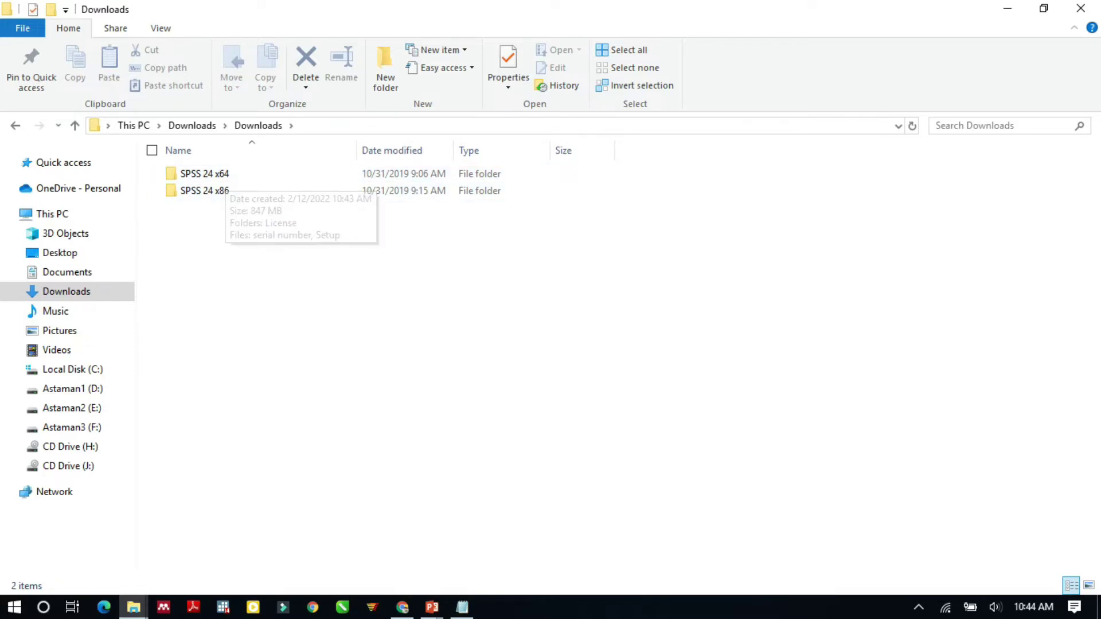
pyautogui.doubleClick(215, 181)
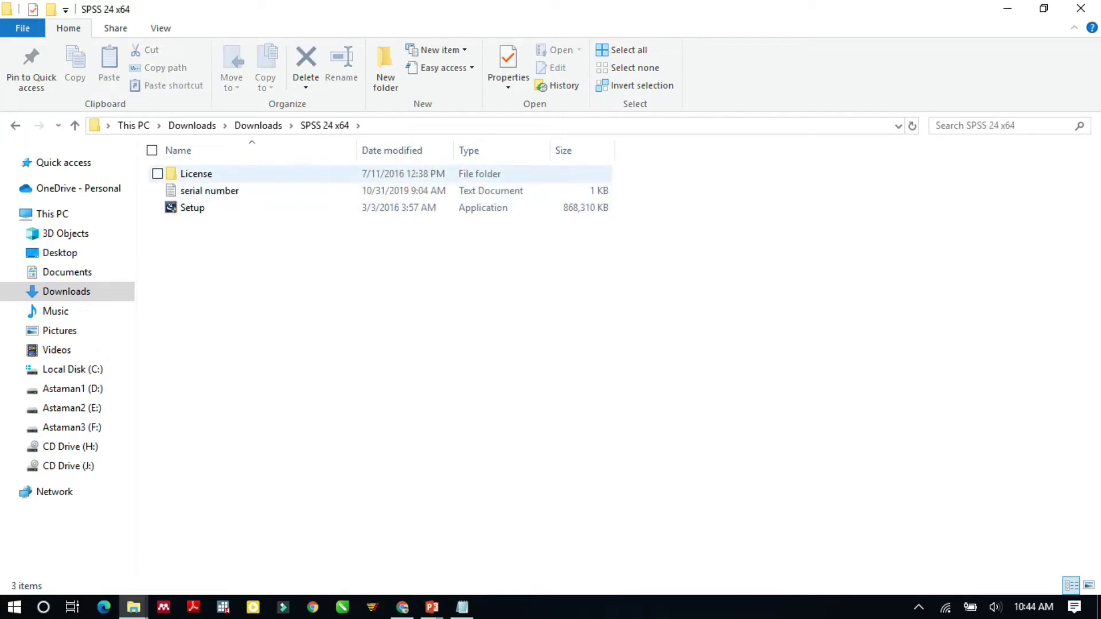
pyautogui.hotkey('alt', 'Left')
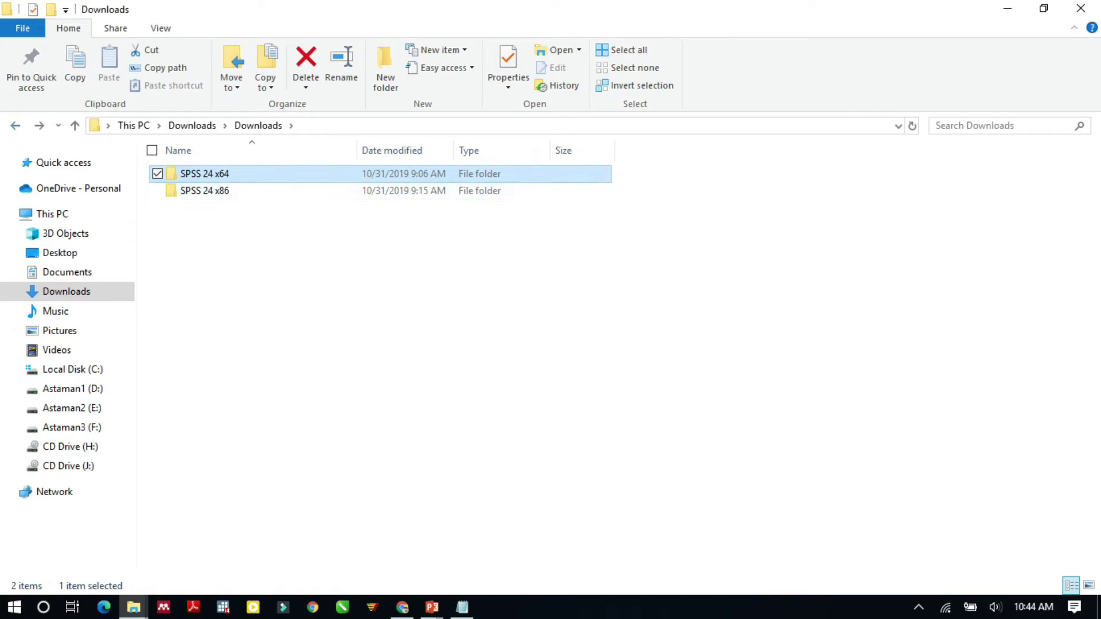
pyautogui.press('Down')
pyautogui.press('Return')
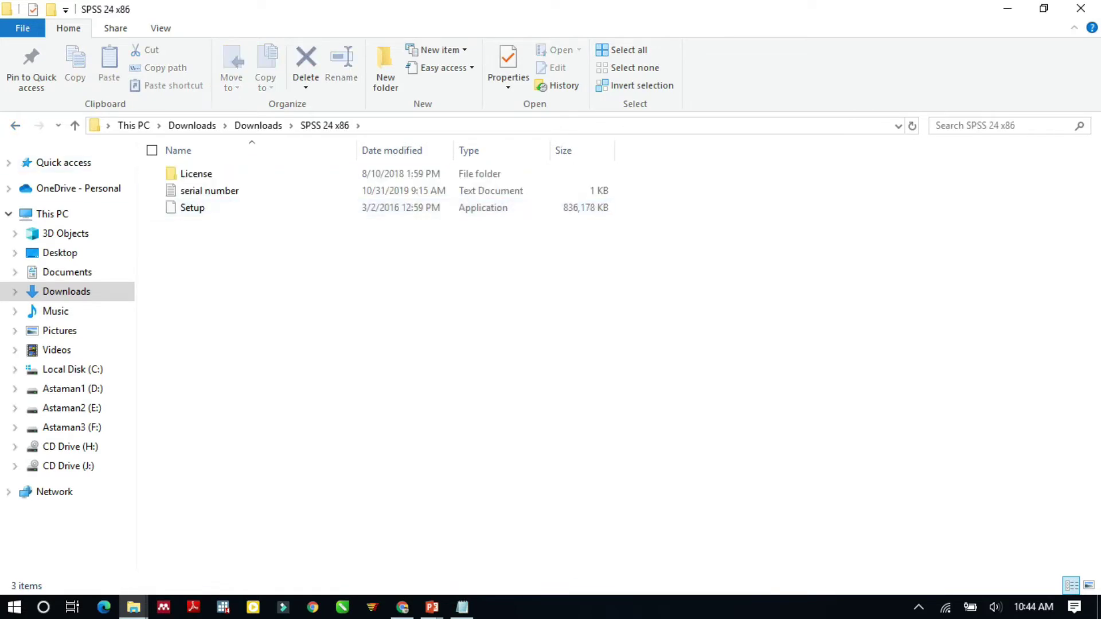
pyautogui.hotkey('alt', 'Left')
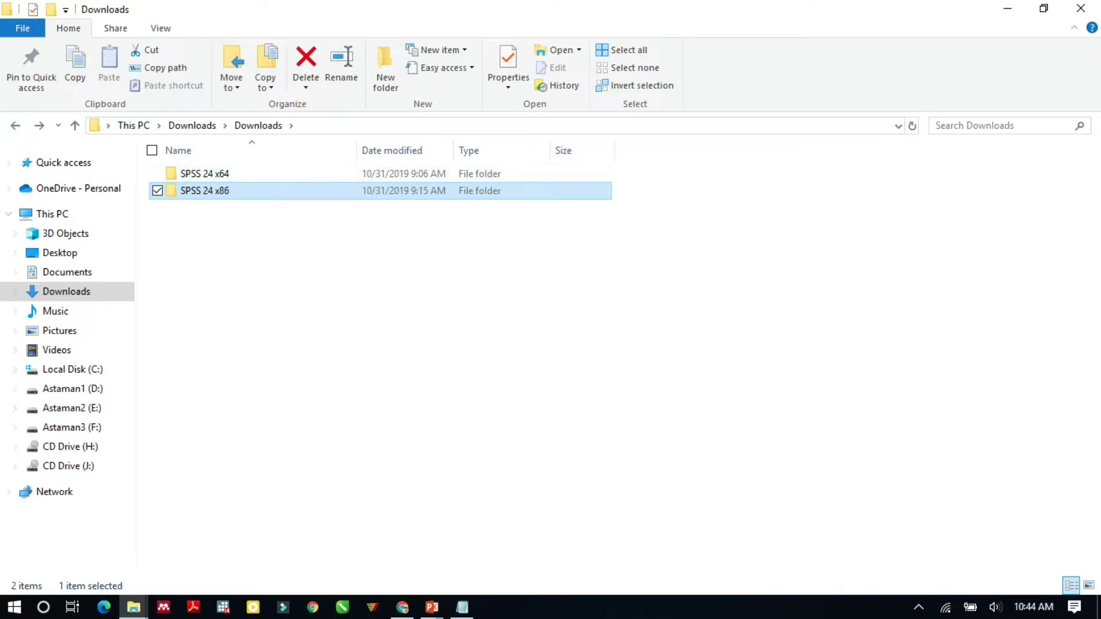
pyautogui.hotkey('alt', 'Left')
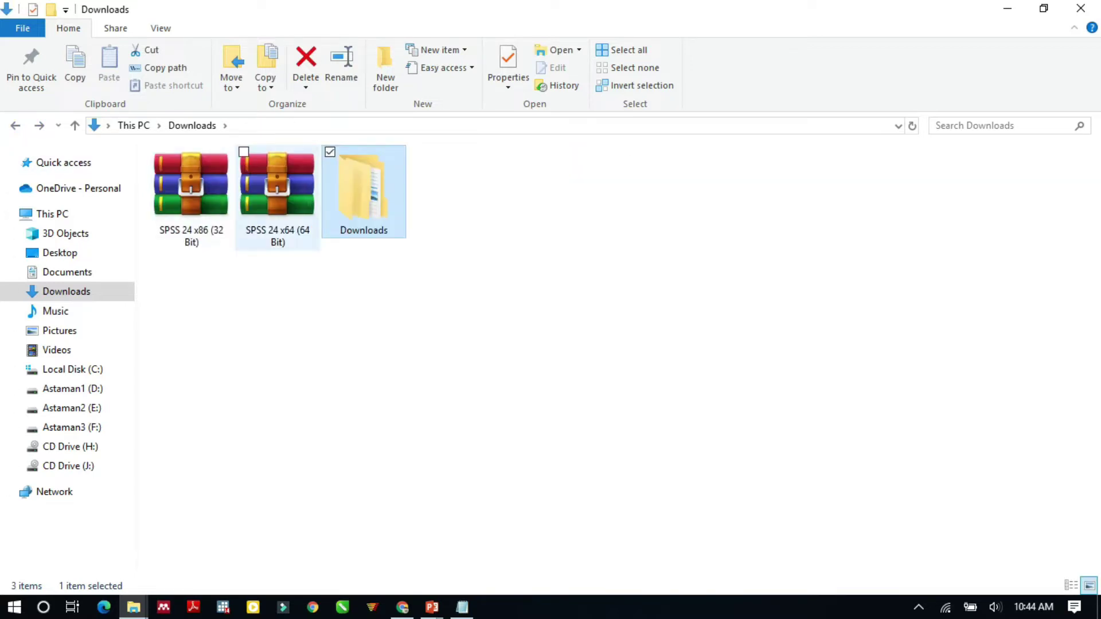
# Run Setup from the extracted SPSS 24 x64 folder and continue past the installer's licensed materials notice
pyautogui.press('Return')
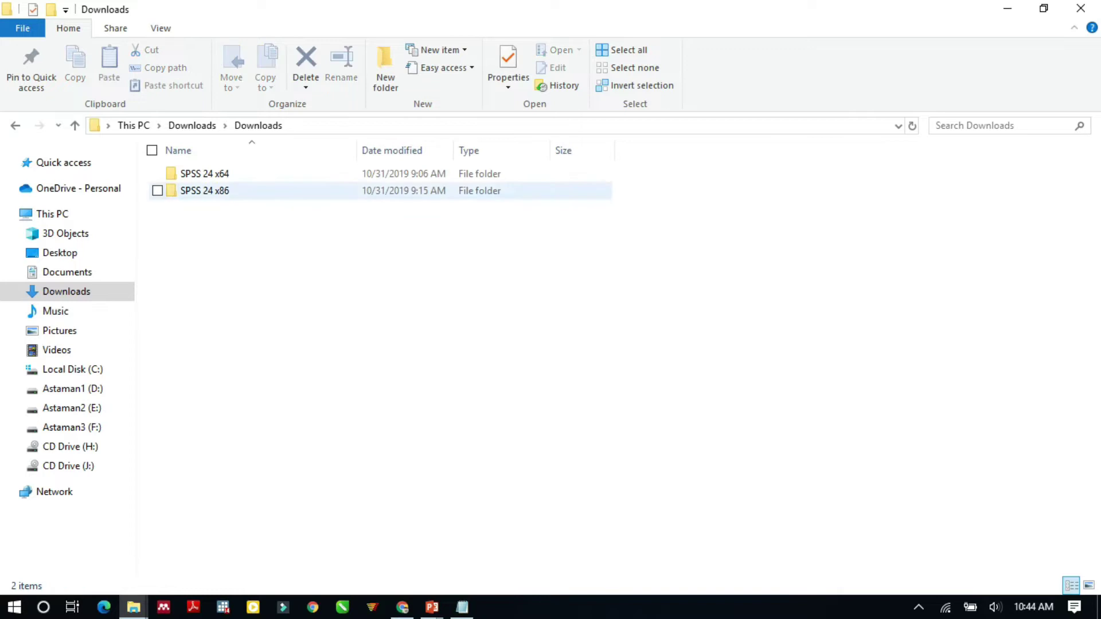
pyautogui.press('Return')
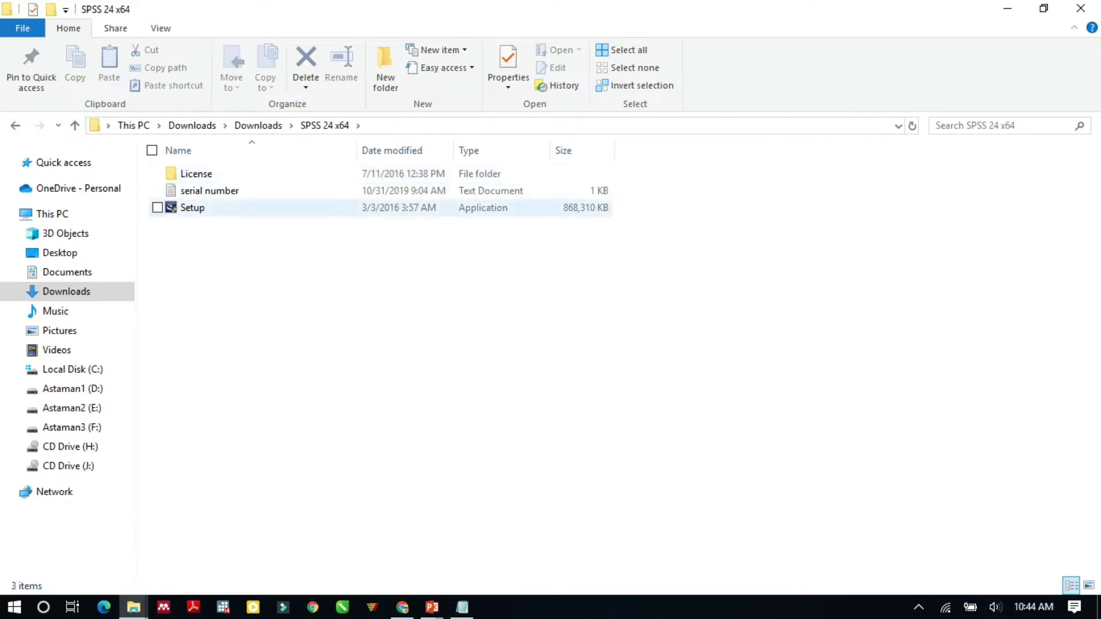
pyautogui.press('Down')
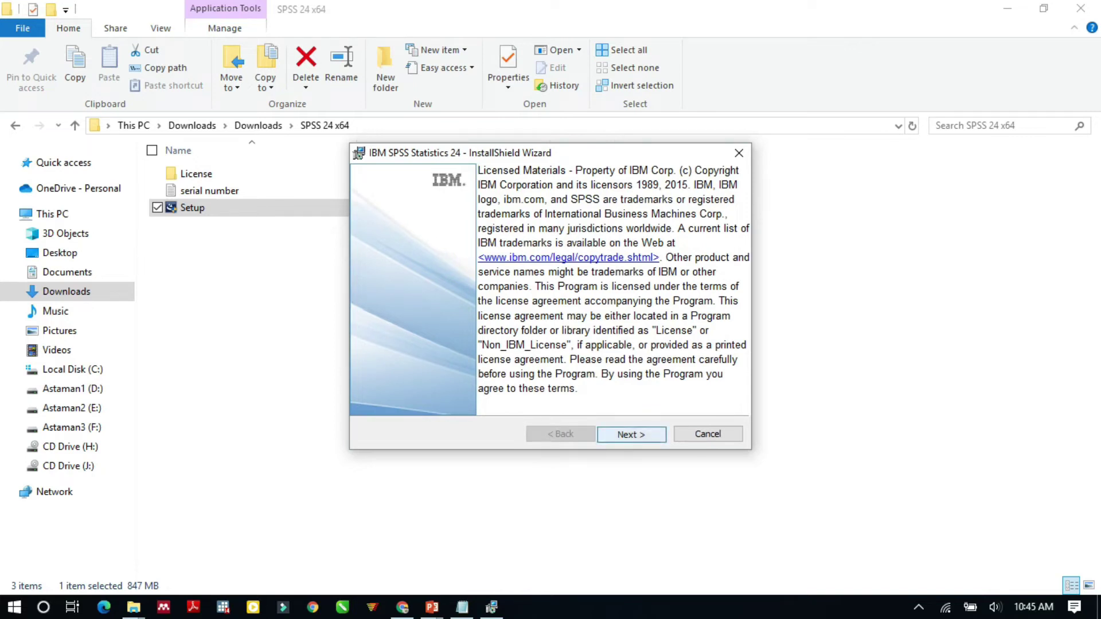
pyautogui.press('Return')
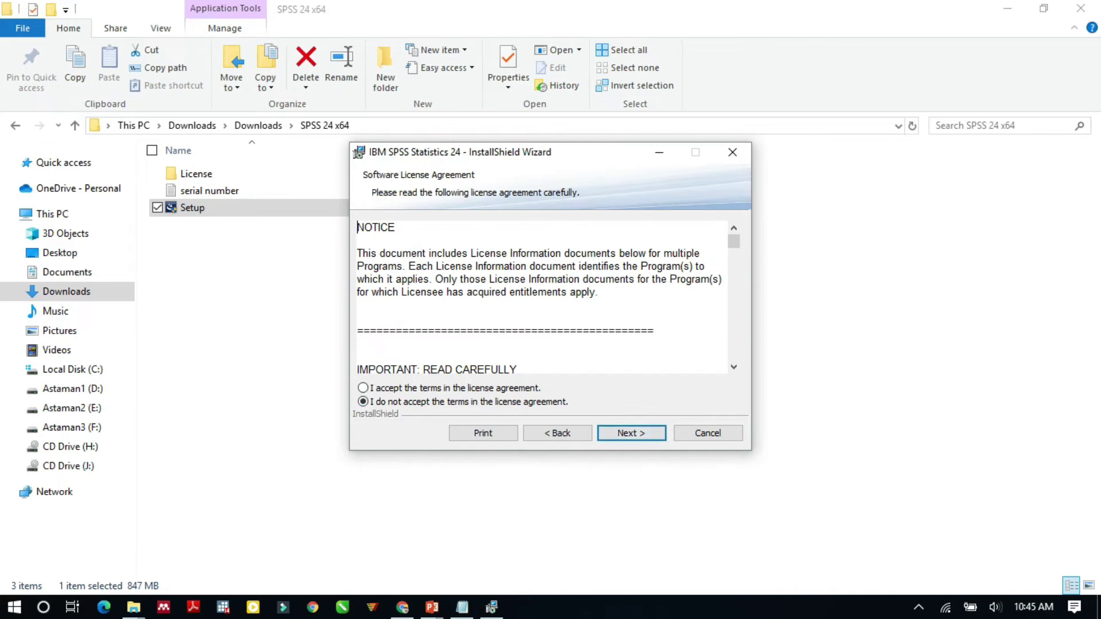
# Accept the SPSS Statistics and Essentials for Python license agreements and continue to the destination folder page
pyautogui.click(363, 387)
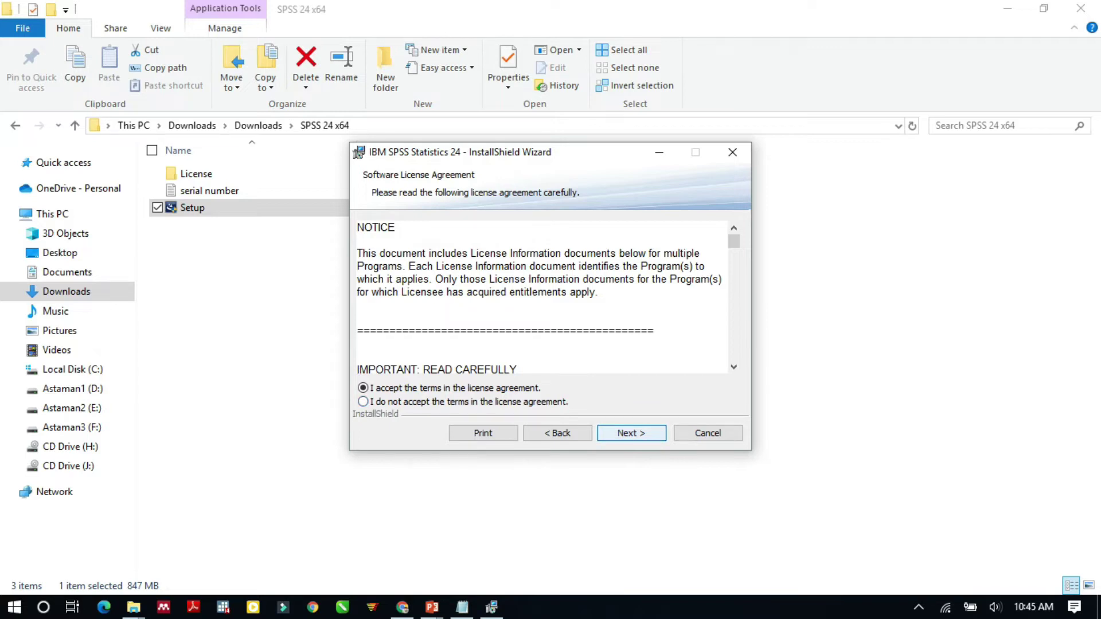
pyautogui.press('Return')
pyautogui.press('Return')
pyautogui.hotkey('alt', 'a')
pyautogui.press('Return')
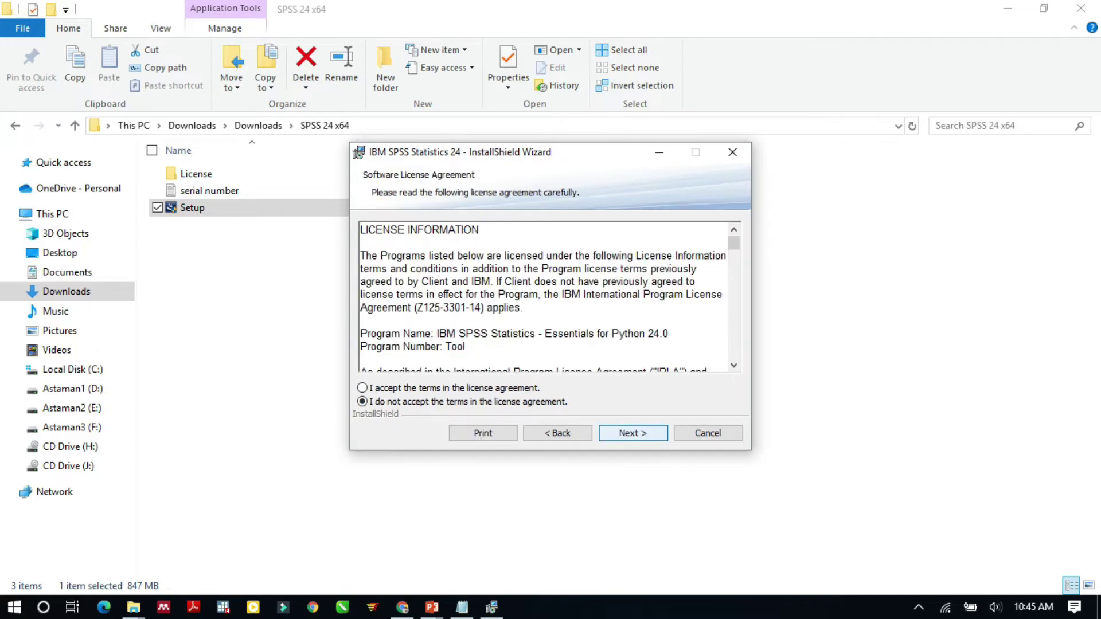
pyautogui.hotkey('alt', 'a')
pyautogui.press('Return')
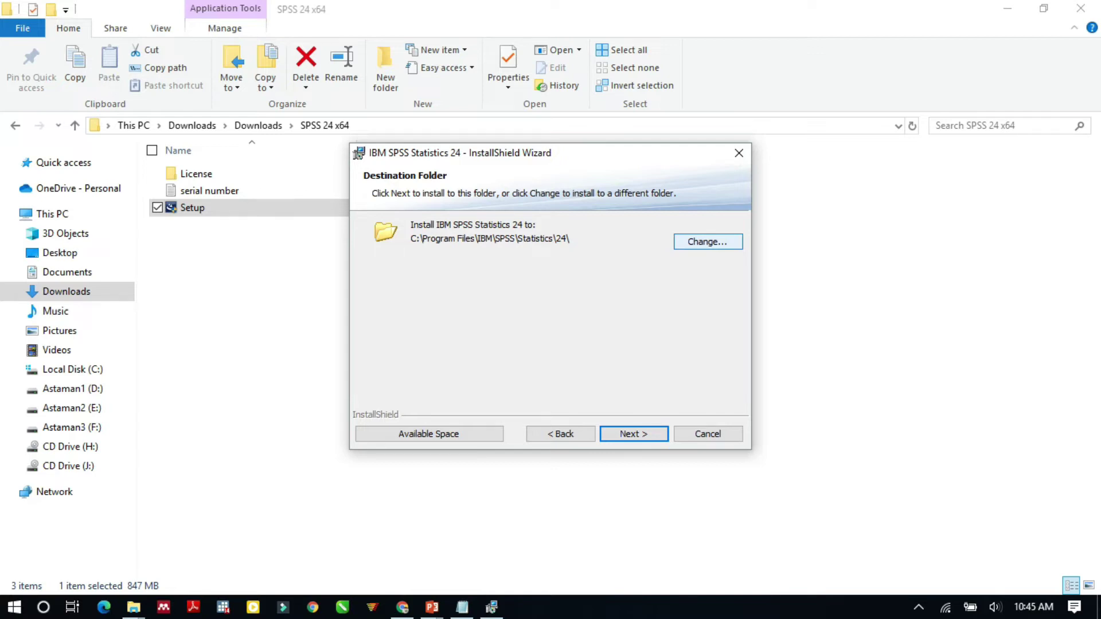
# Install SPSS Statistics 24 to C:\Program Files\IBM\SPSS\Statistics\24\ and finish the wizard with the option to start the program
pyautogui.click(707, 241)
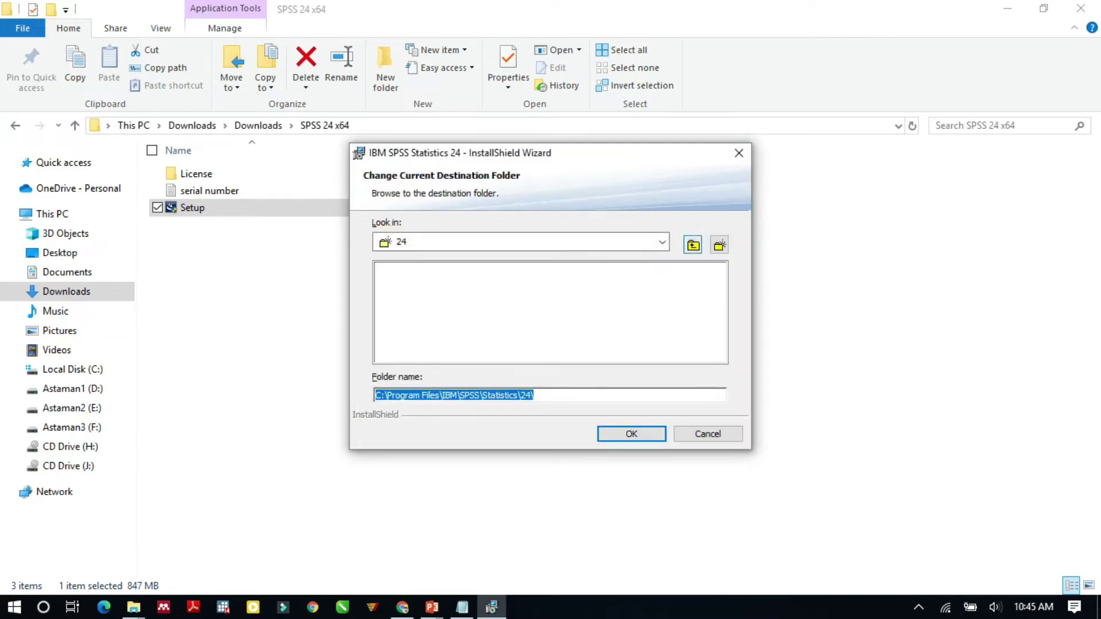
pyautogui.click(663, 241)
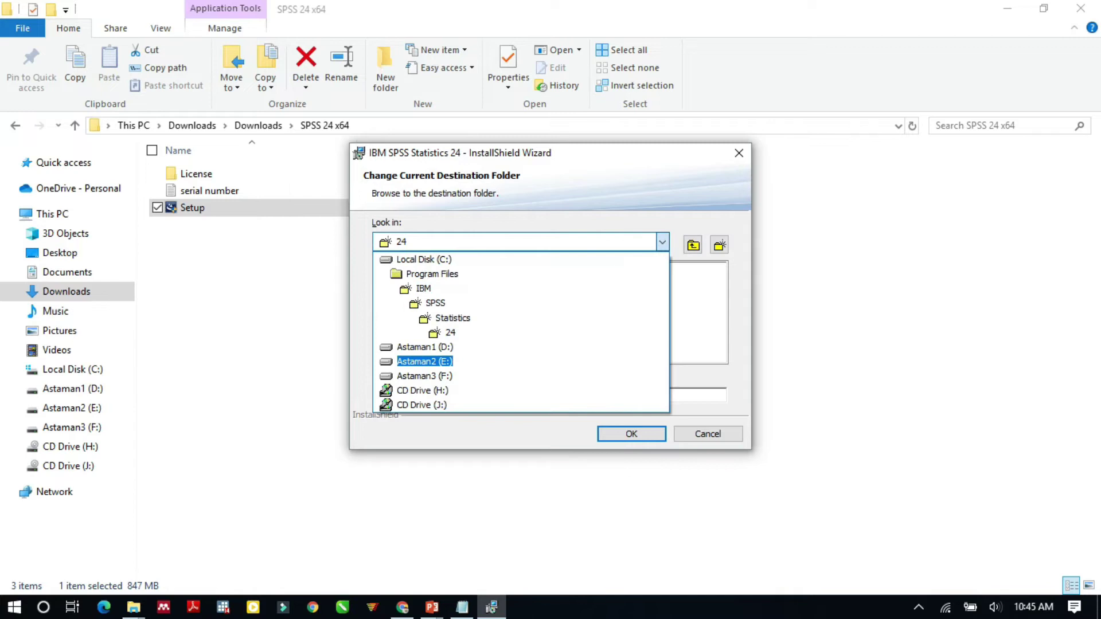
pyautogui.press('Escape')
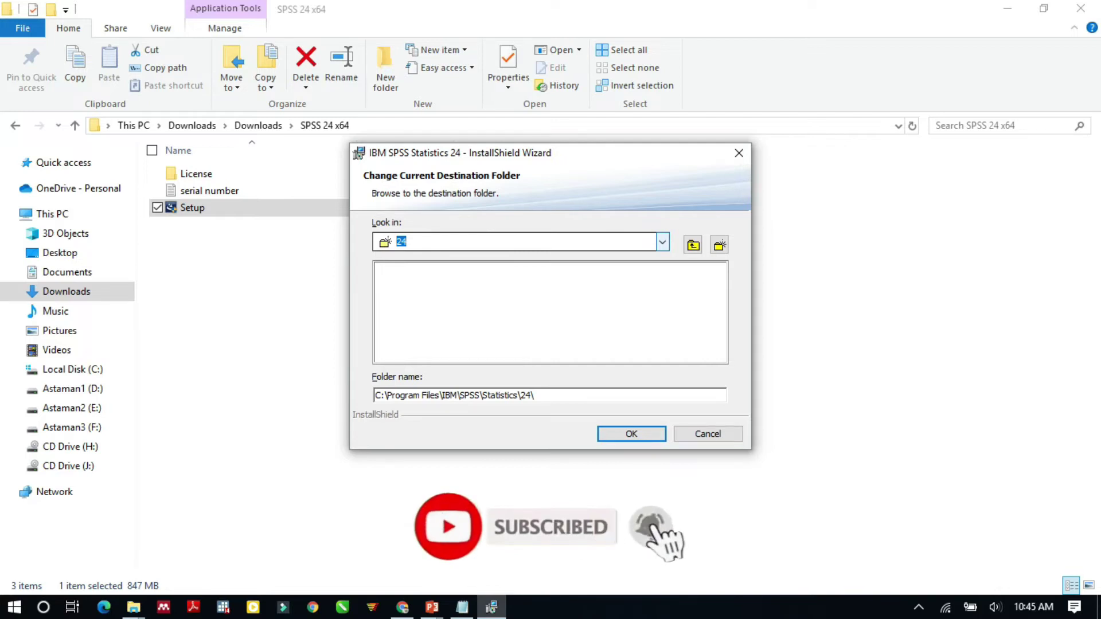
pyautogui.press('Return')
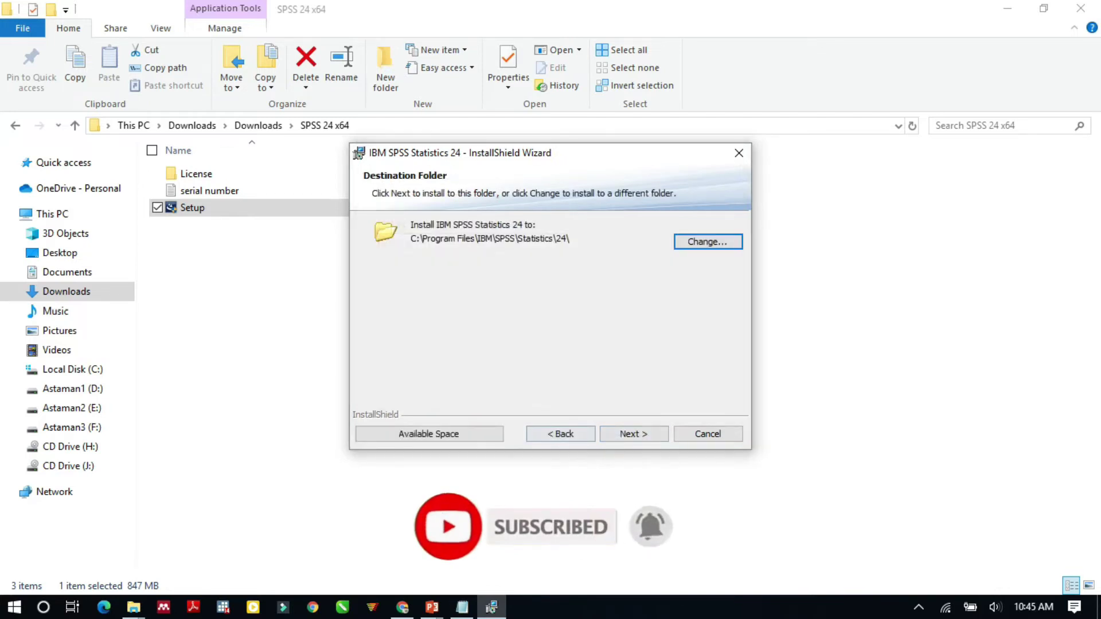
pyautogui.click(633, 434)
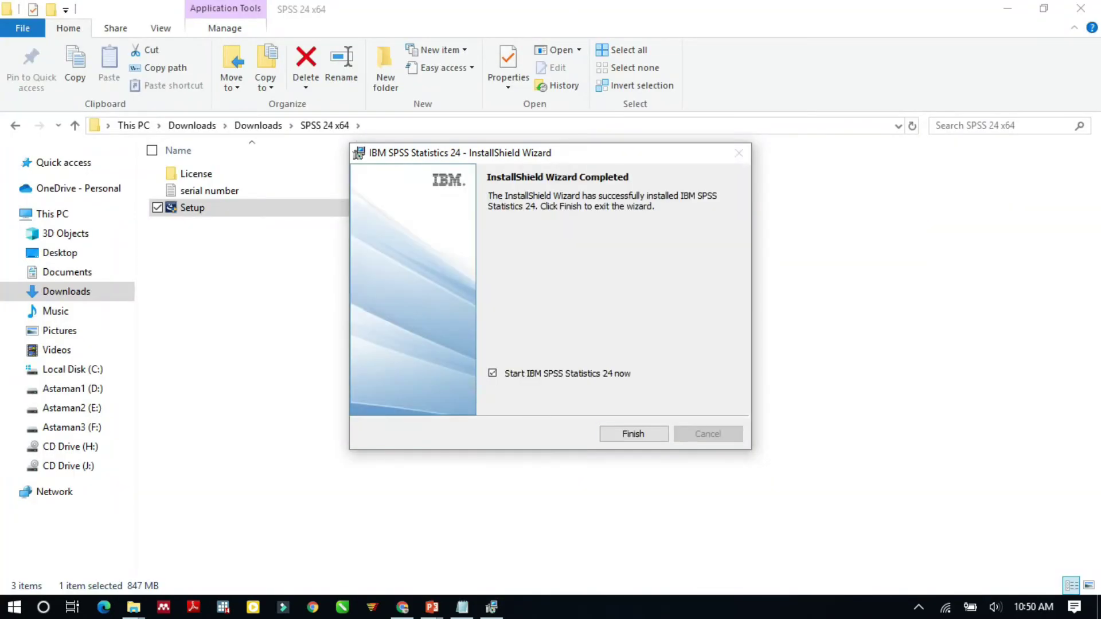
pyautogui.press('Return')
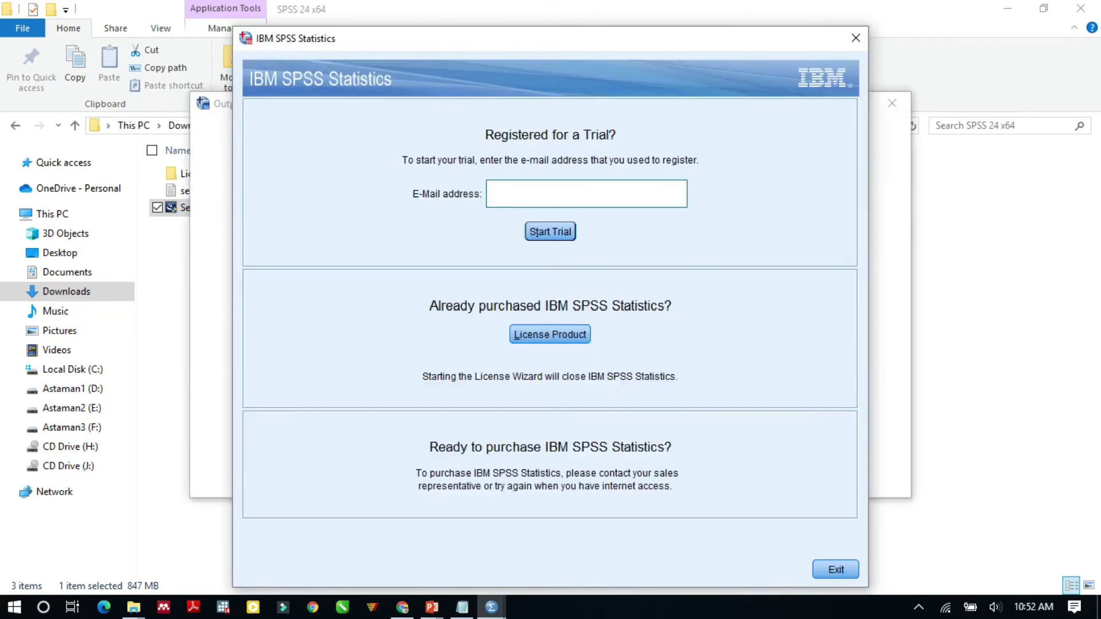
# Copy the entire license code from the serial number text file in the SPSS 24 x64 folder
pyautogui.moveTo(671, 42); pyautogui.dragTo(789, 36)
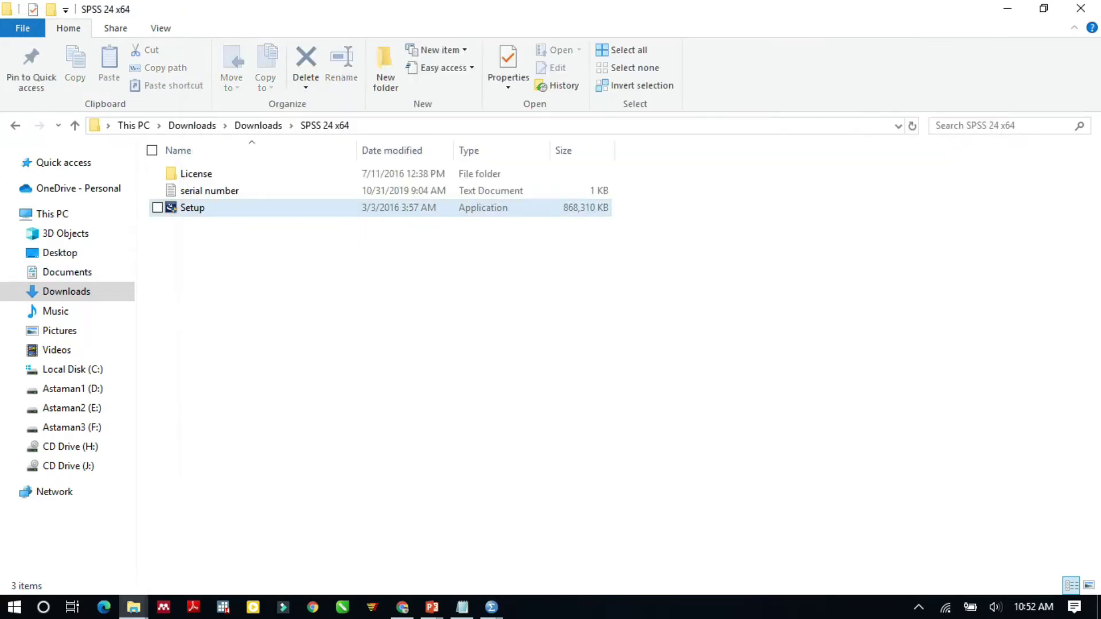
pyautogui.click(210, 190)
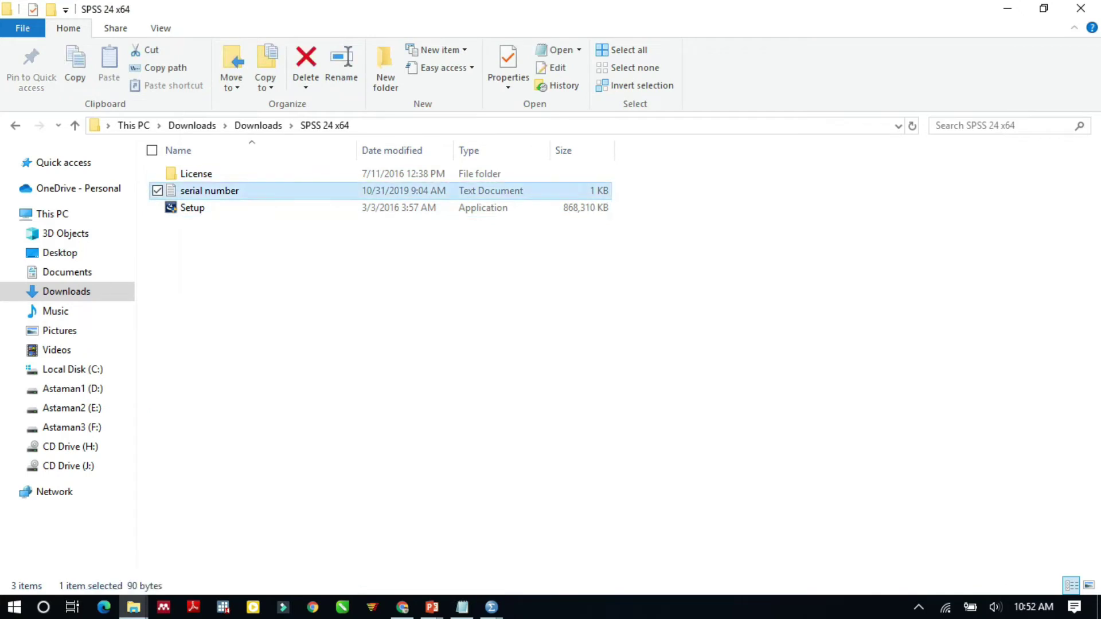
pyautogui.press('Return')
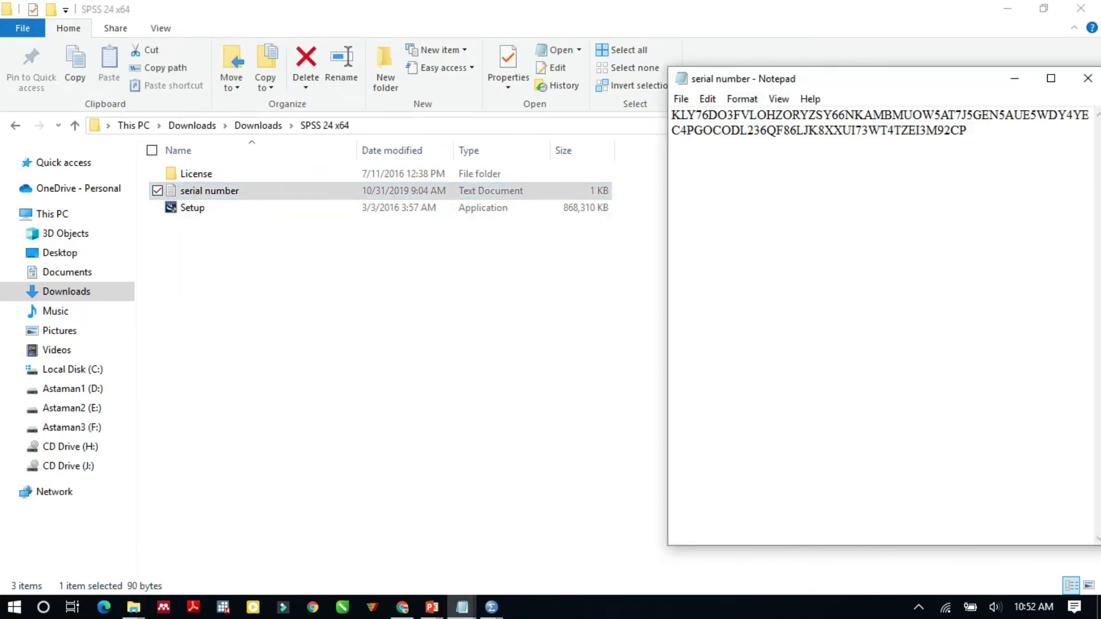
pyautogui.hotkey('ctrl', 'a')
pyautogui.hotkey('ctrl', 'c')
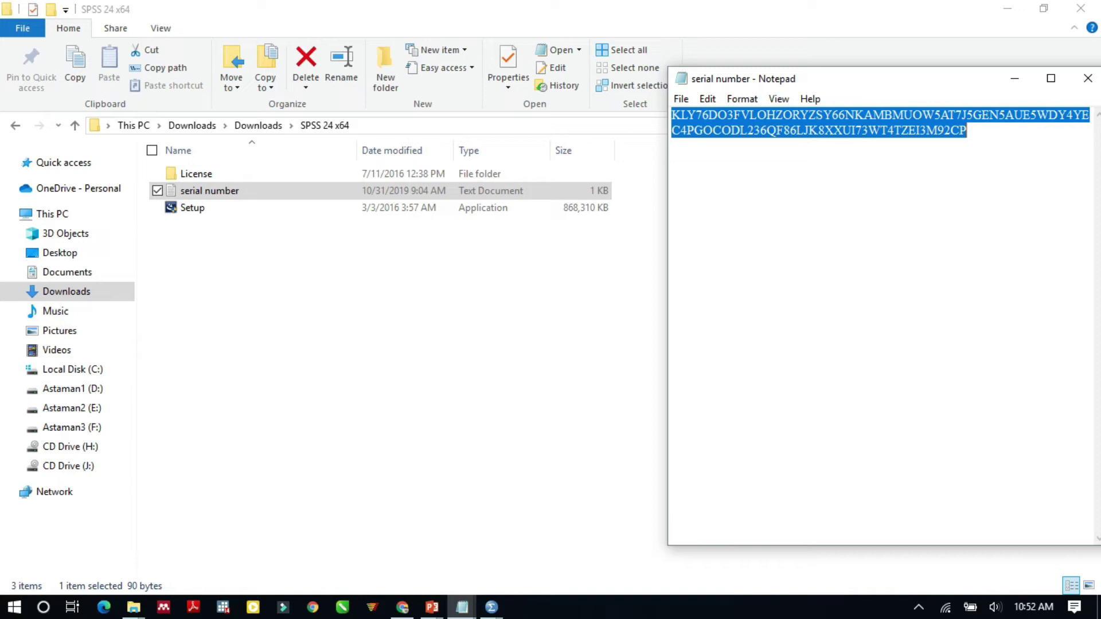
# Switch back to IBM SPSS Statistics and start the License Wizard for an already purchased product
pyautogui.click(492, 607)
pyautogui.click(406, 546)
pyautogui.click(668, 328)
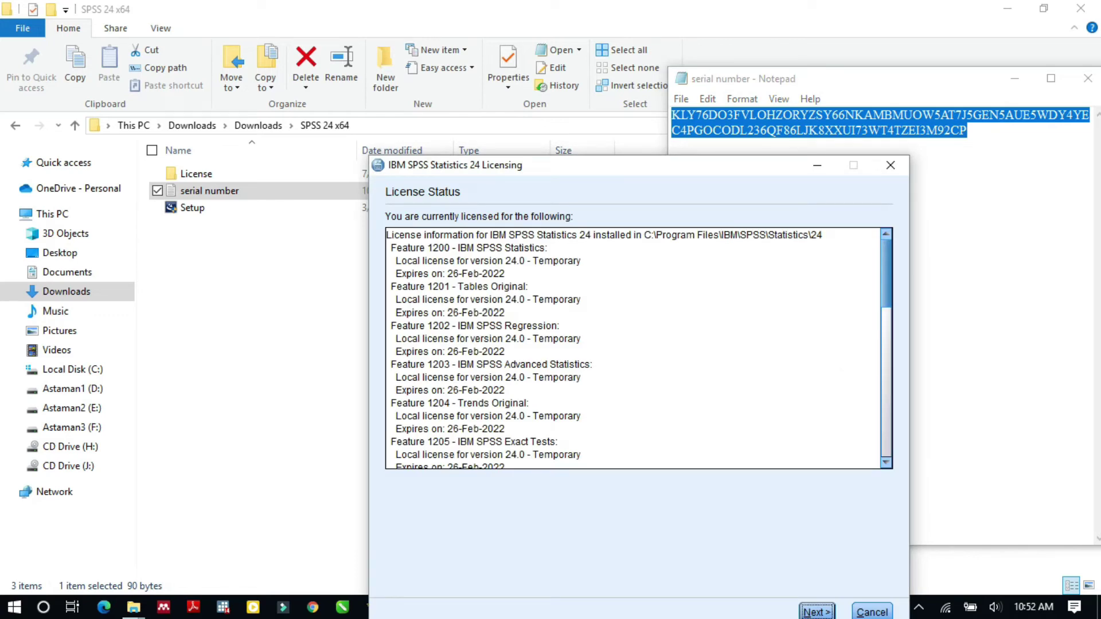
# Choose the authorized user license, paste the copied license code into the Enter Code field and submit it
pyautogui.press('Return')
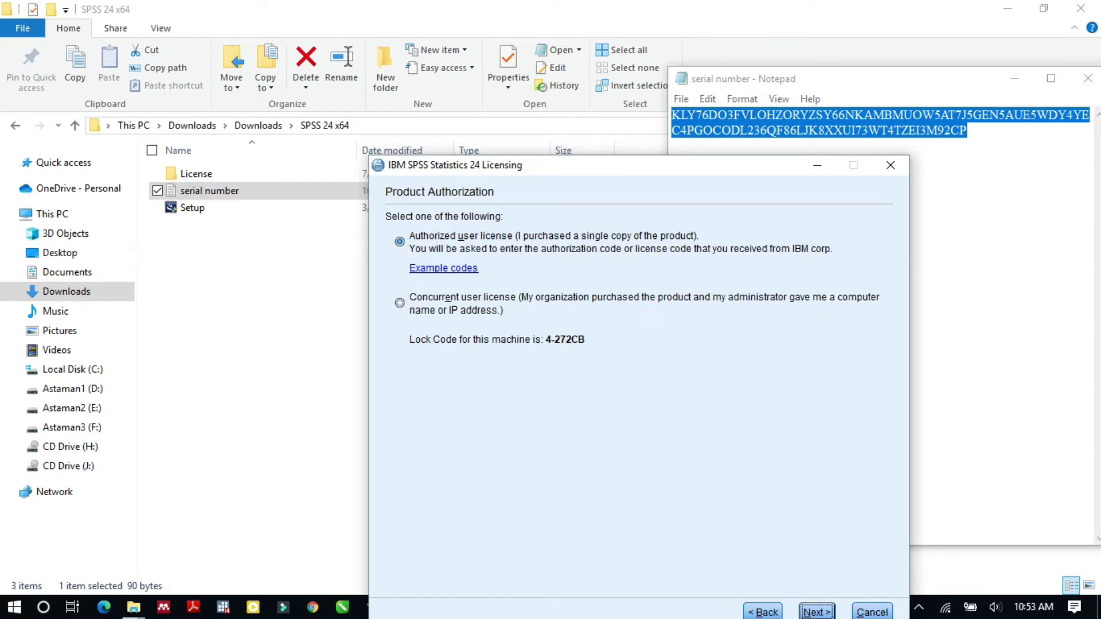
pyautogui.press('Return')
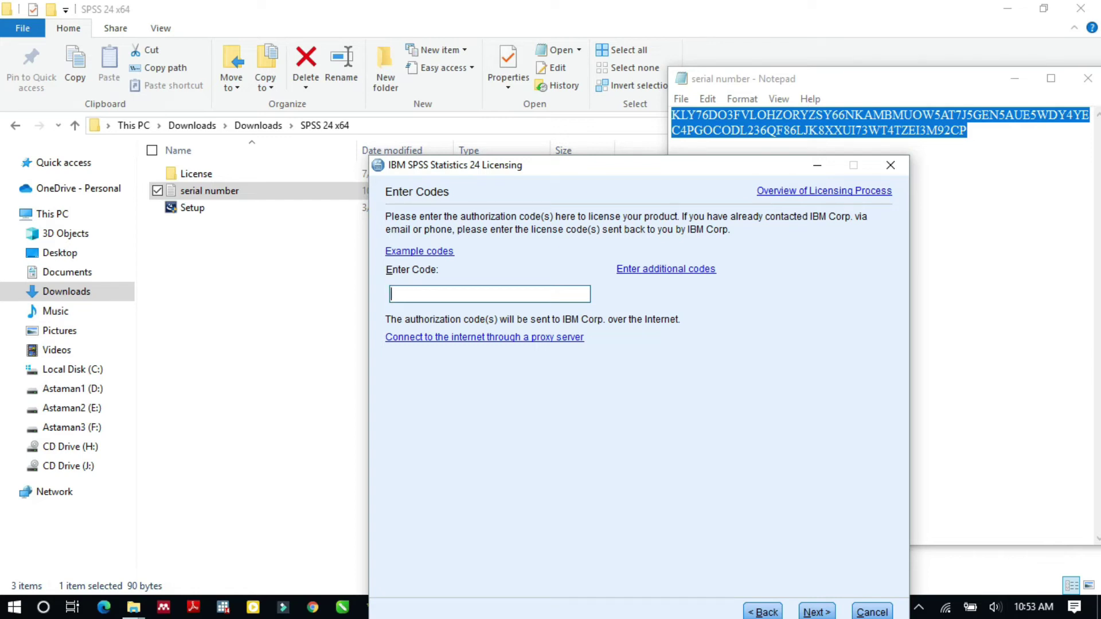
pyautogui.hotkey('ctrl', 'v')
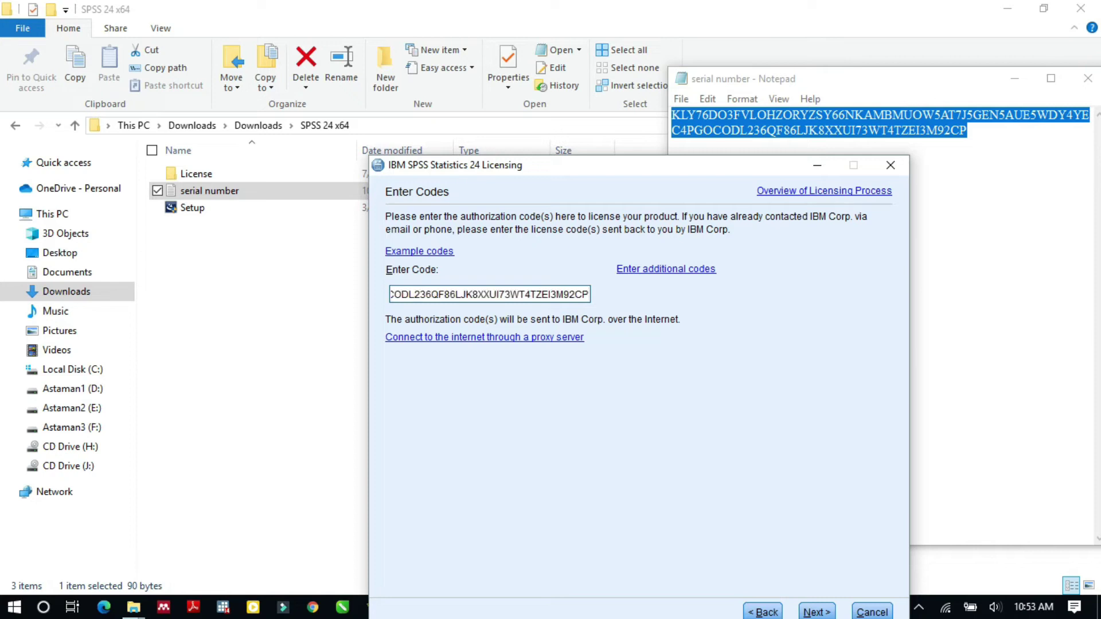
pyautogui.press('Return')
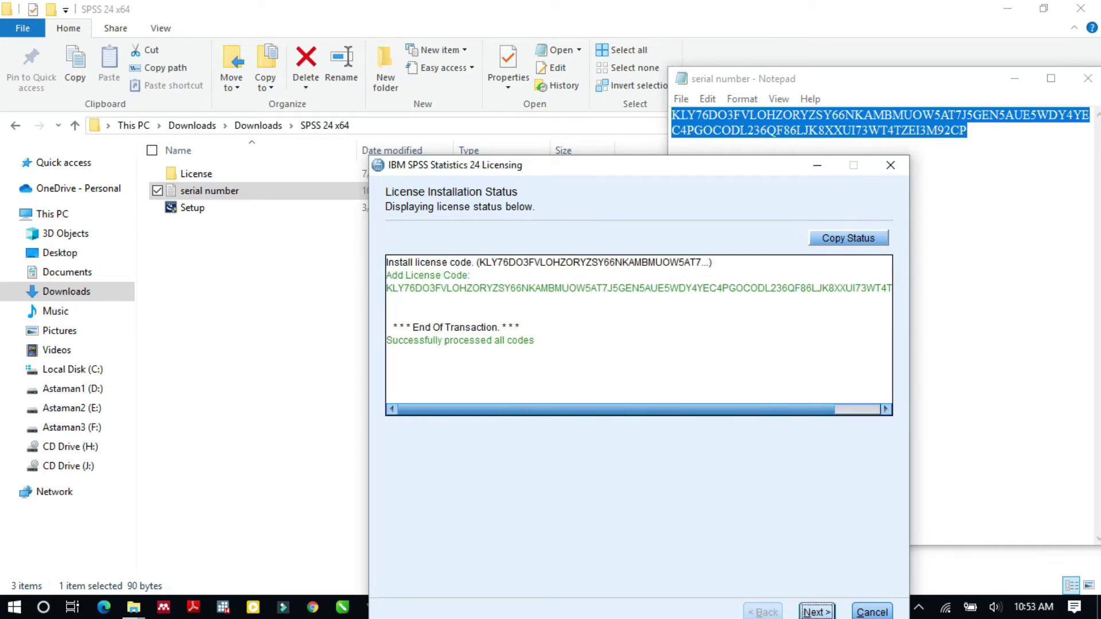
# Accept the license installation status and finish the License Wizard
pyautogui.press('Return')
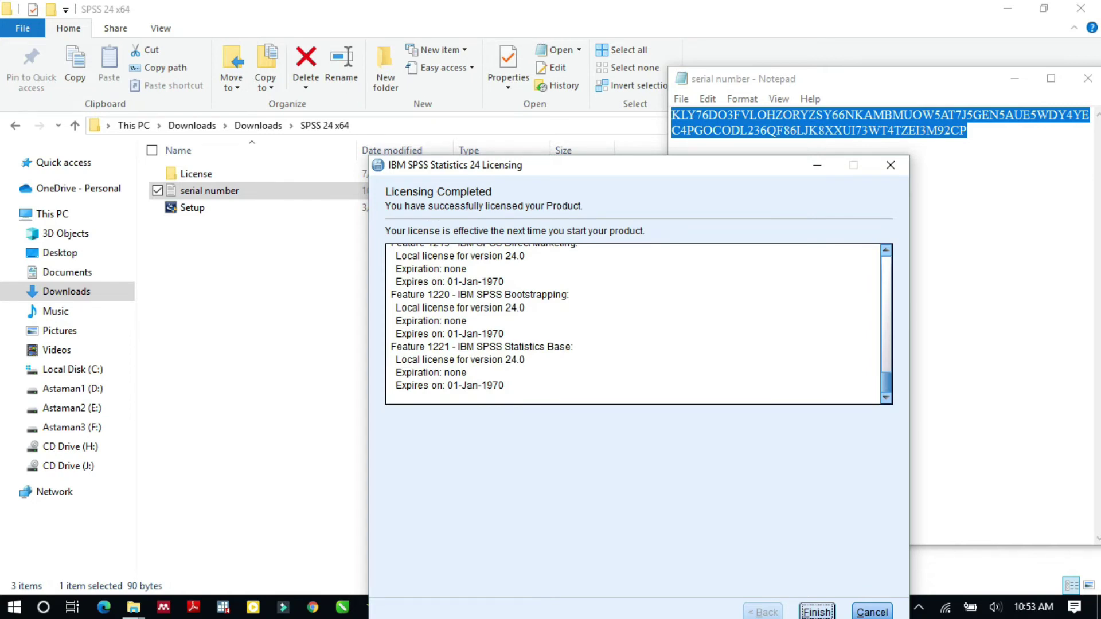
pyautogui.press('Return')
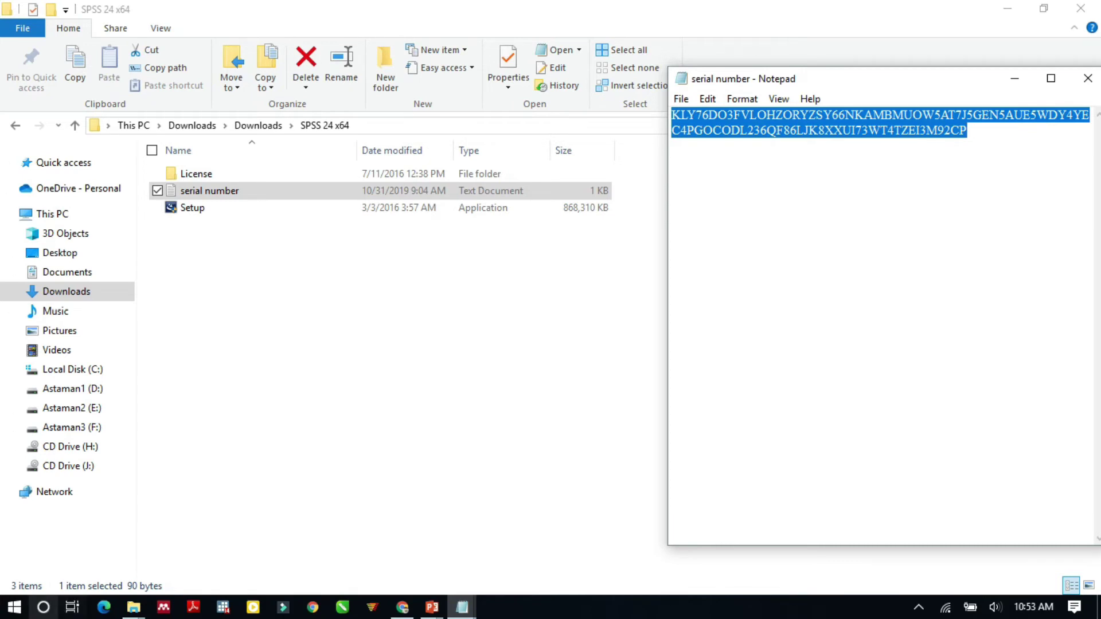
# Search Windows for spss, start IBM SPSS Statistics 24, and dismiss its welcome dialog to work in a maximized Data Editor
pyautogui.press('super+s')
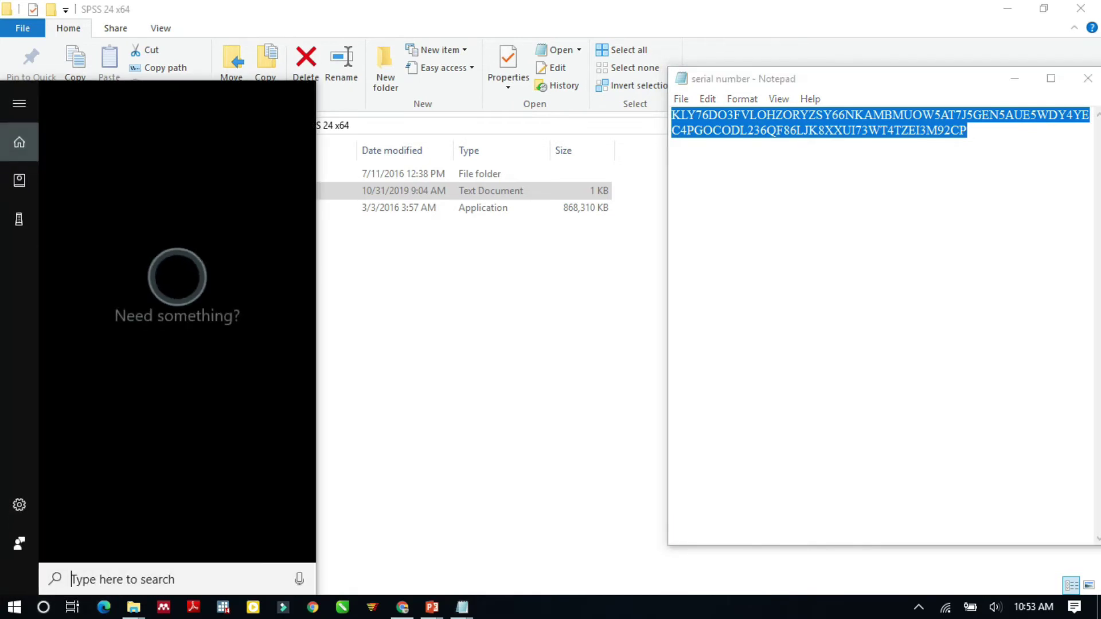
pyautogui.write('spss')
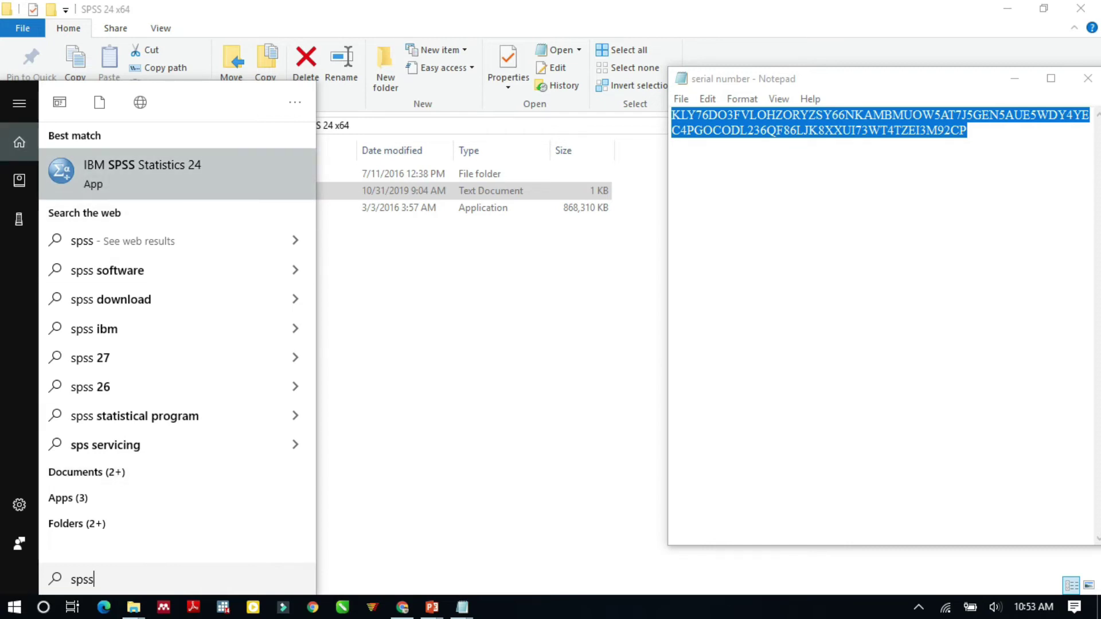
pyautogui.press('Return')
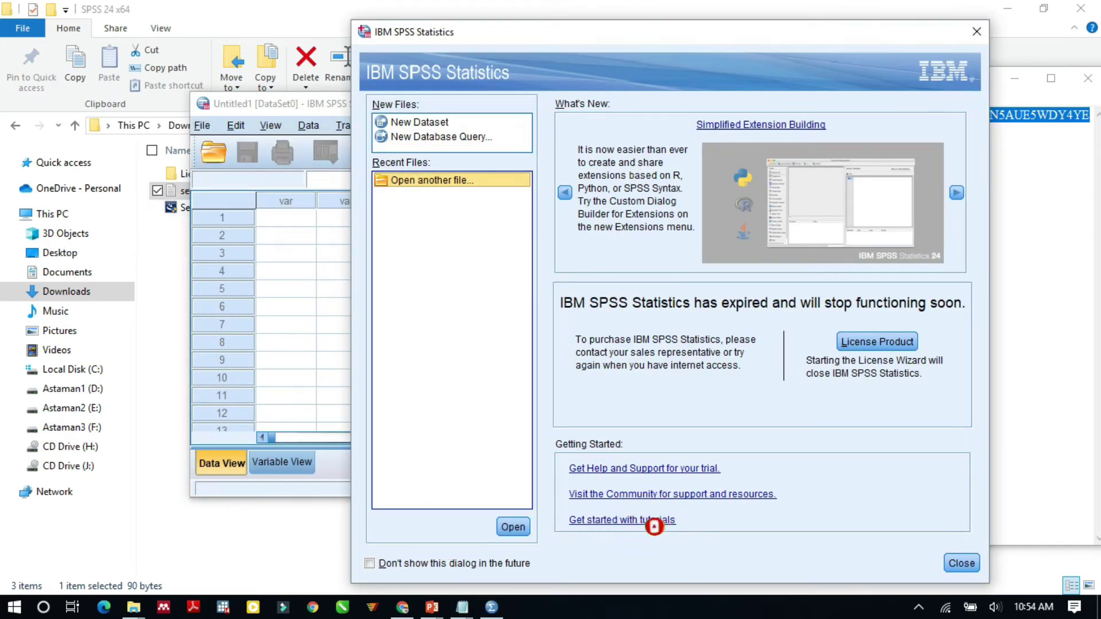
pyautogui.click(977, 31)
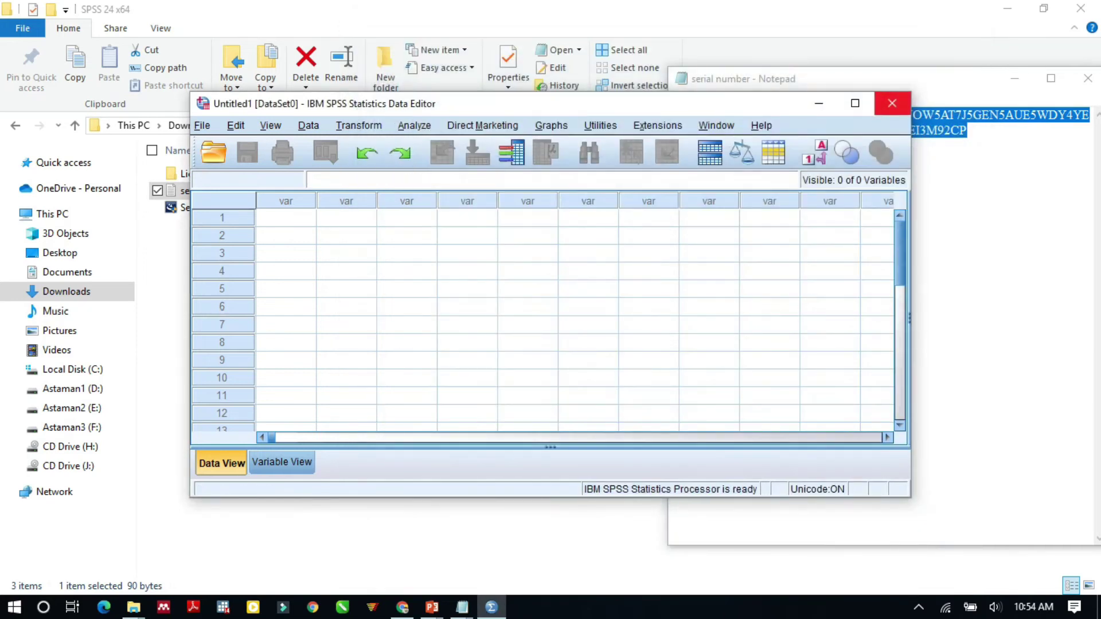
pyautogui.click(855, 103)
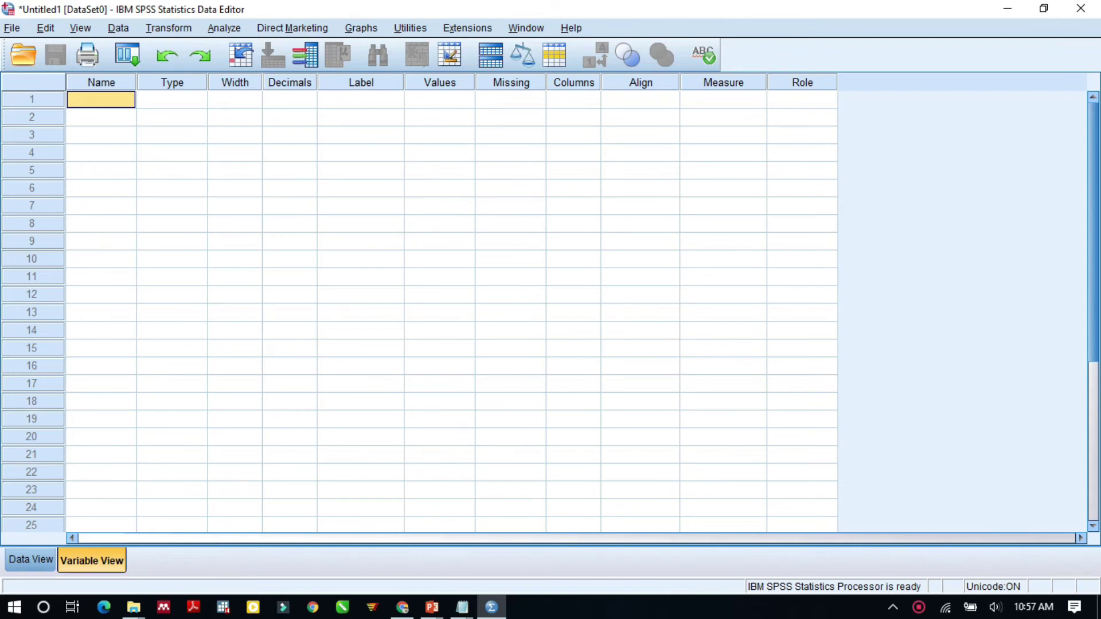
# Define a variable named jk in the first row of Variable View and set its decimals to 0
pyautogui.hotkey('ctrl', 't')
pyautogui.hotkey('ctrl', 't')
pyautogui.moveTo(492, 608)
pyautogui.write('jk')
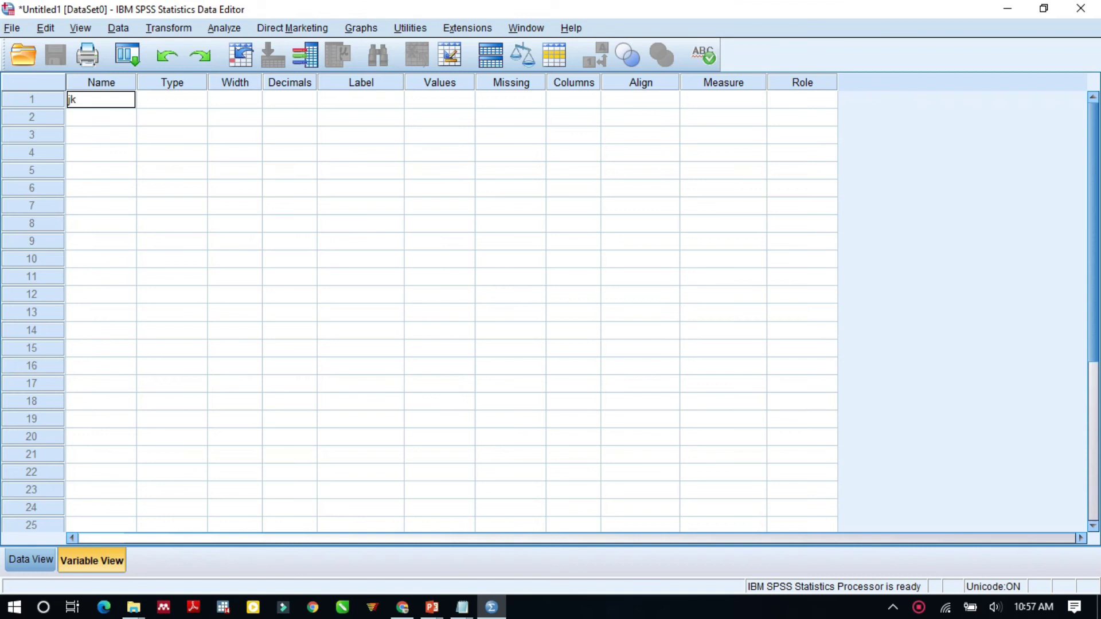
pyautogui.press('Return')
pyautogui.click(284, 99)
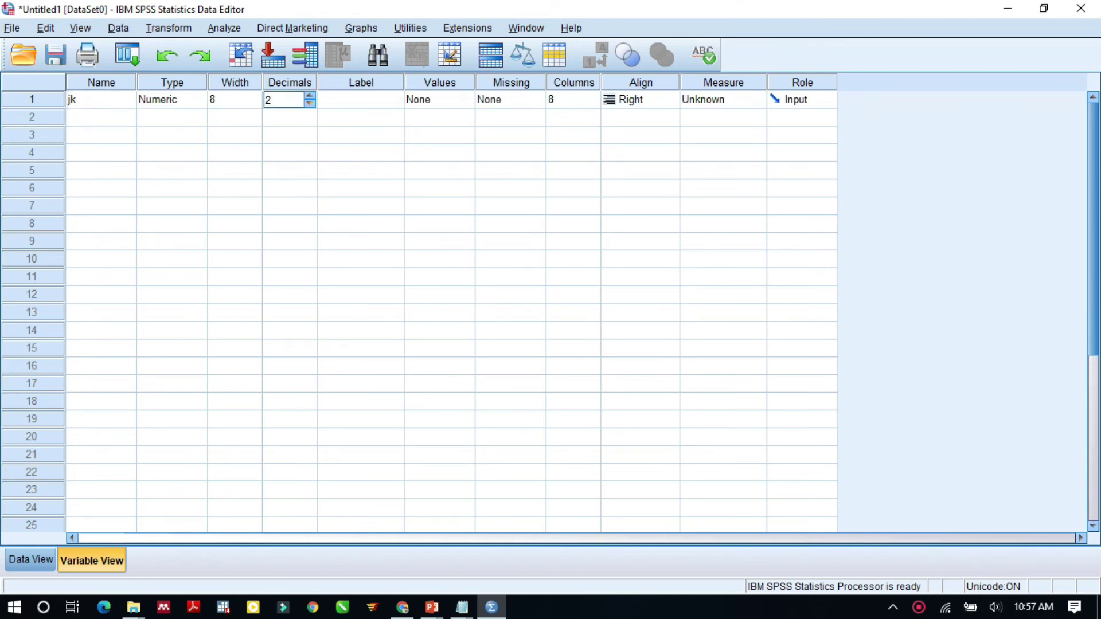
pyautogui.write('0')
pyautogui.click(361, 99)
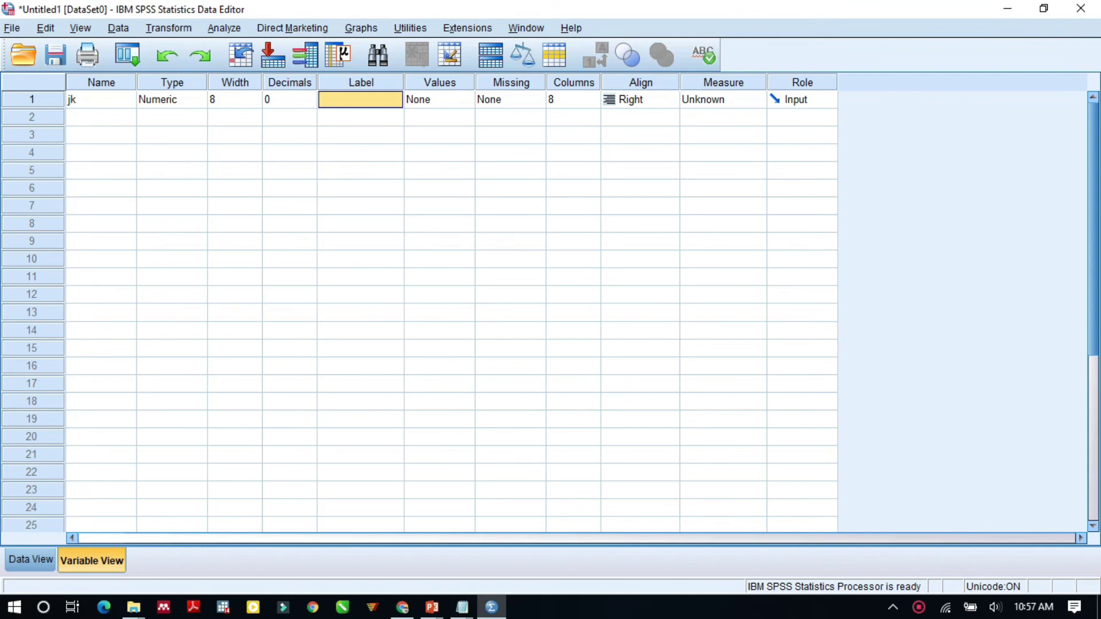
# Run a Frequencies analysis from the descriptive statistics on the variable jk
pyautogui.hotkey('alt', 'a')
pyautogui.press('Down')
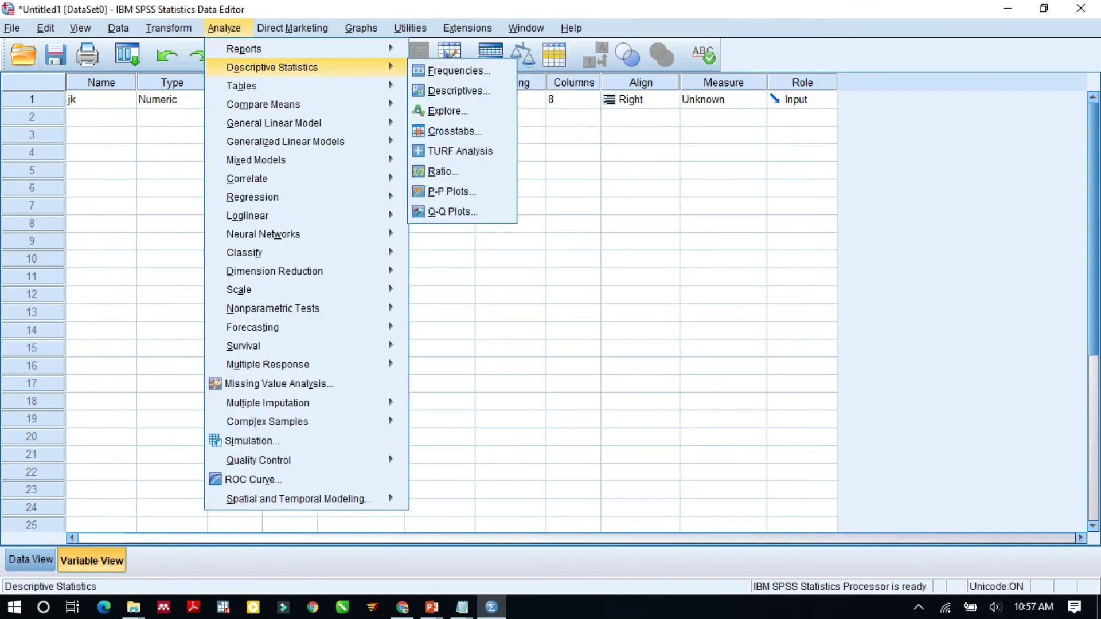
pyautogui.press('Right')
pyautogui.press('Return')
pyautogui.press('Tab')
pyautogui.press('space')
pyautogui.press('Tab')
pyautogui.press('Tab')
pyautogui.press('Return')
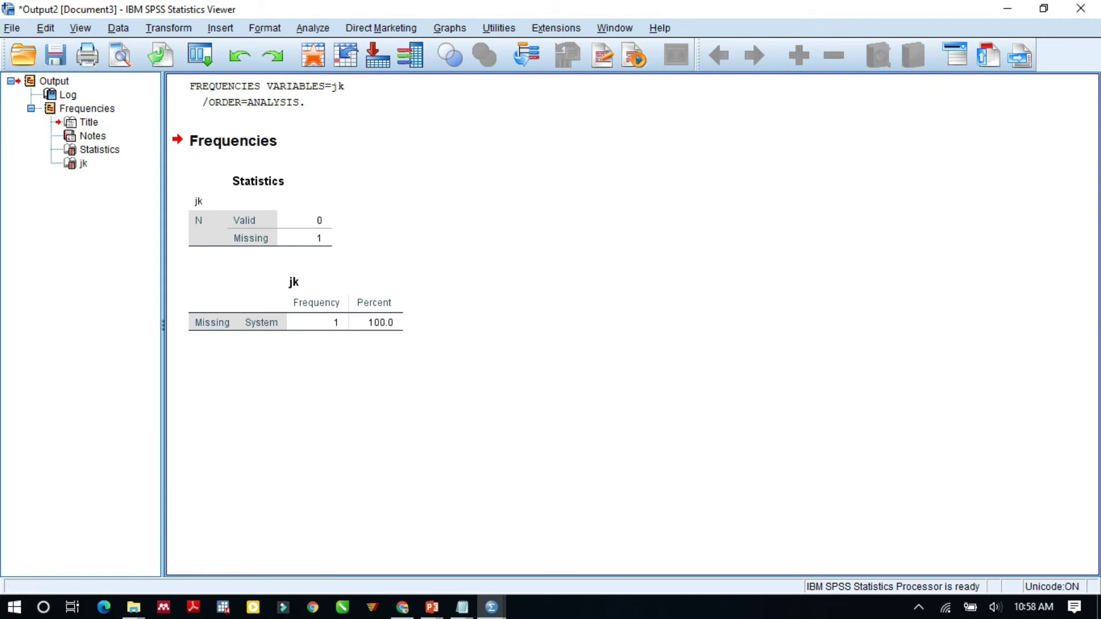
# Save the output as the viewer file Output2 in the ADE folder on drive D: and close the output window
pyautogui.hotkey('alt', 'f')
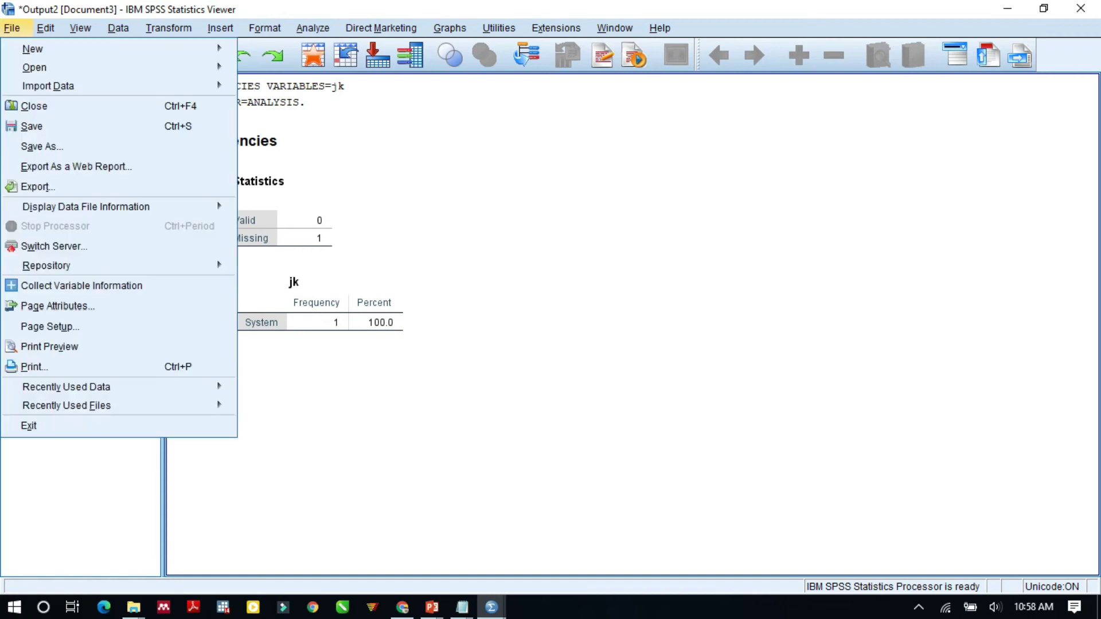
pyautogui.press('Return')
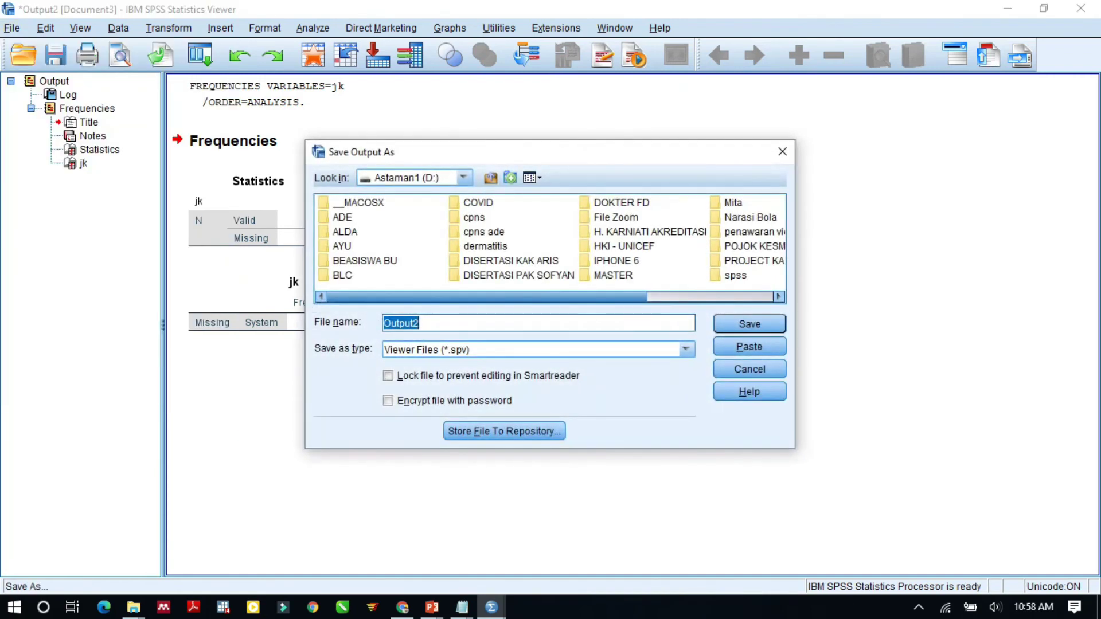
pyautogui.click(342, 217)
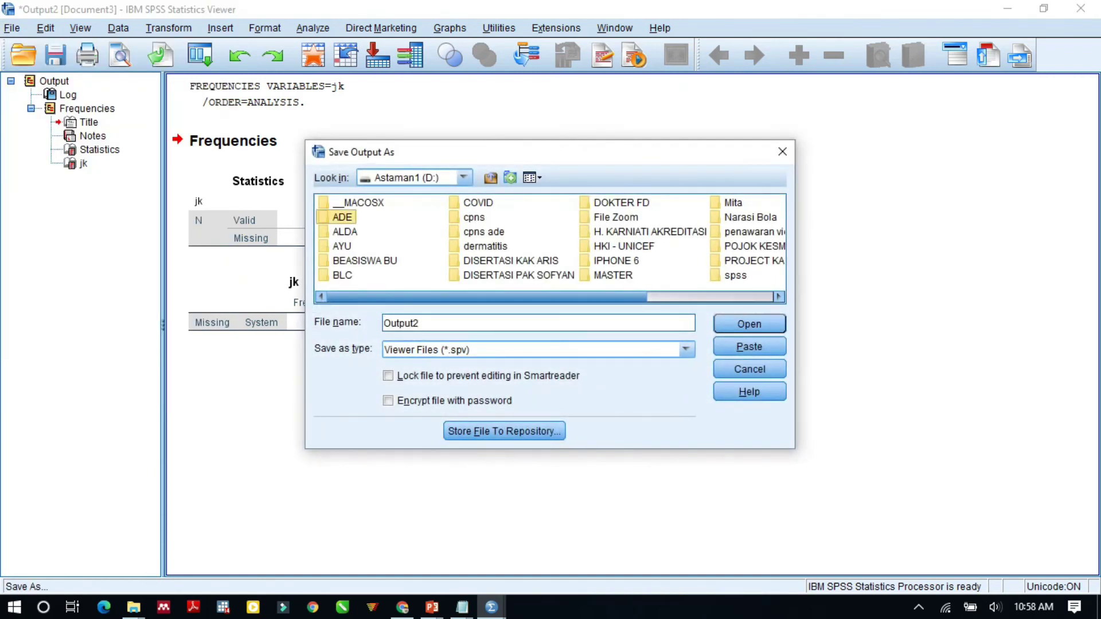
pyautogui.click(749, 324)
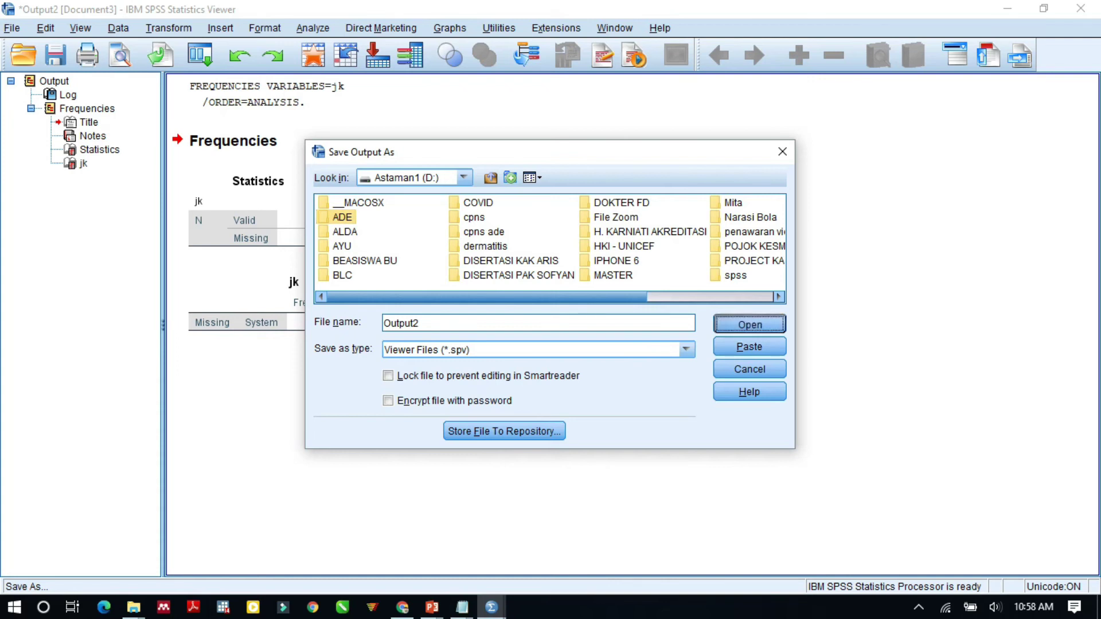
pyautogui.press('Return')
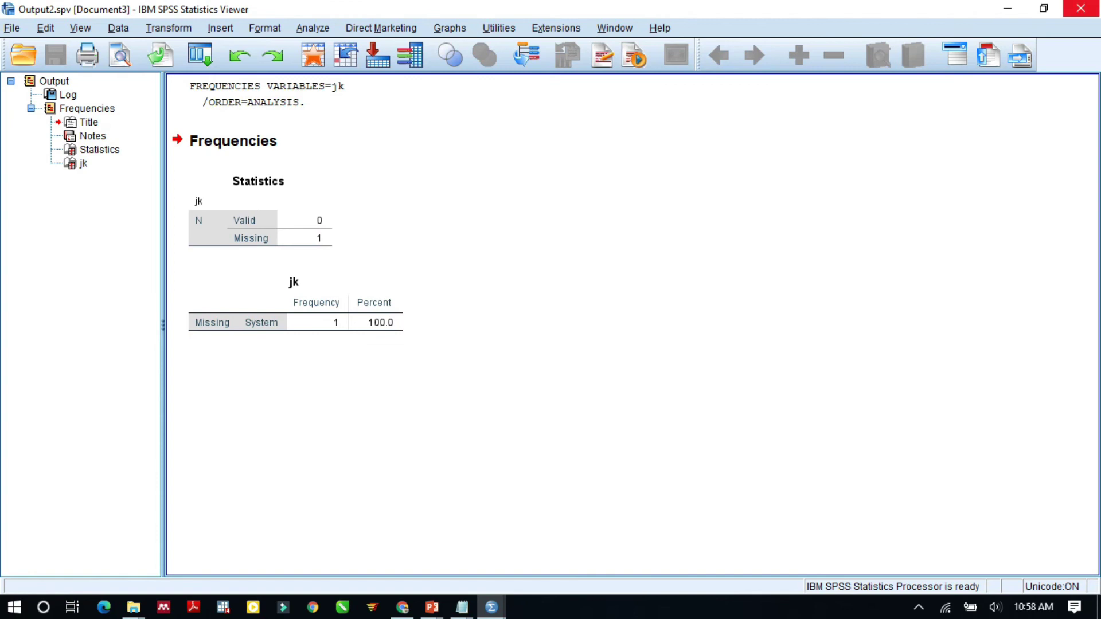
pyautogui.click(1080, 8)
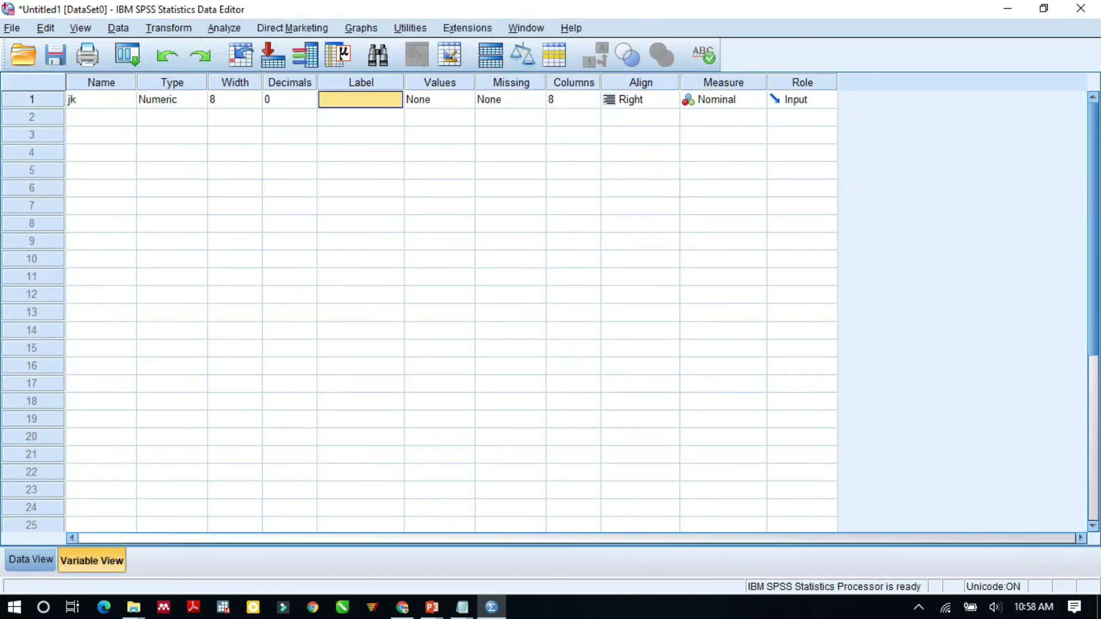
# Switch to File Explorer, open the ADE folder on drive D: and look for the saved Output2 file
pyautogui.moveTo(133, 607)
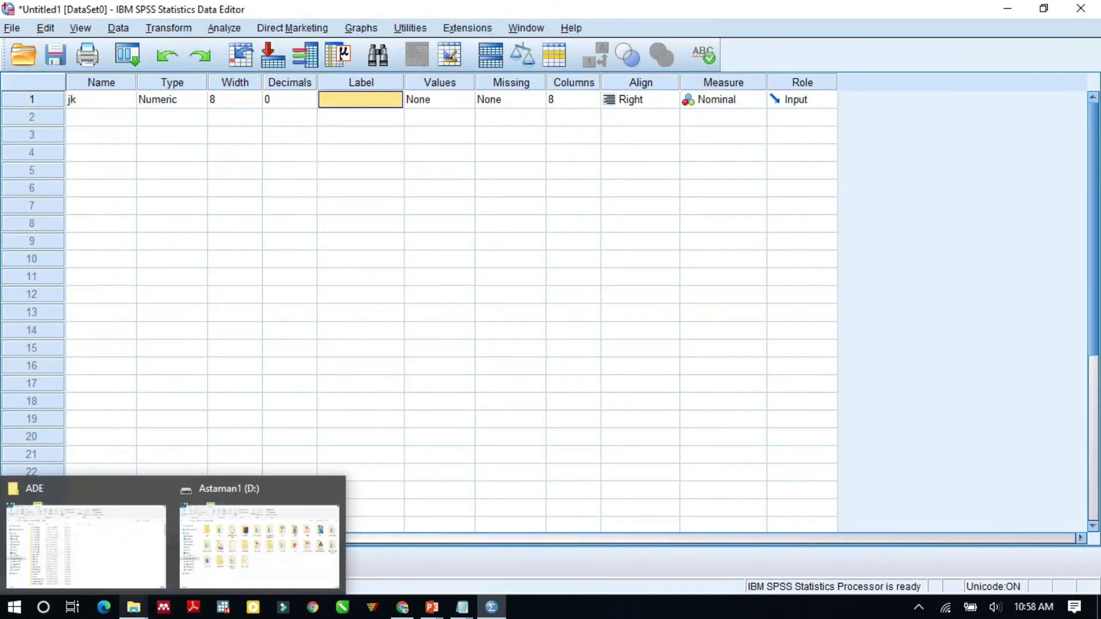
pyautogui.click(258, 545)
pyautogui.doubleClick(278, 183)
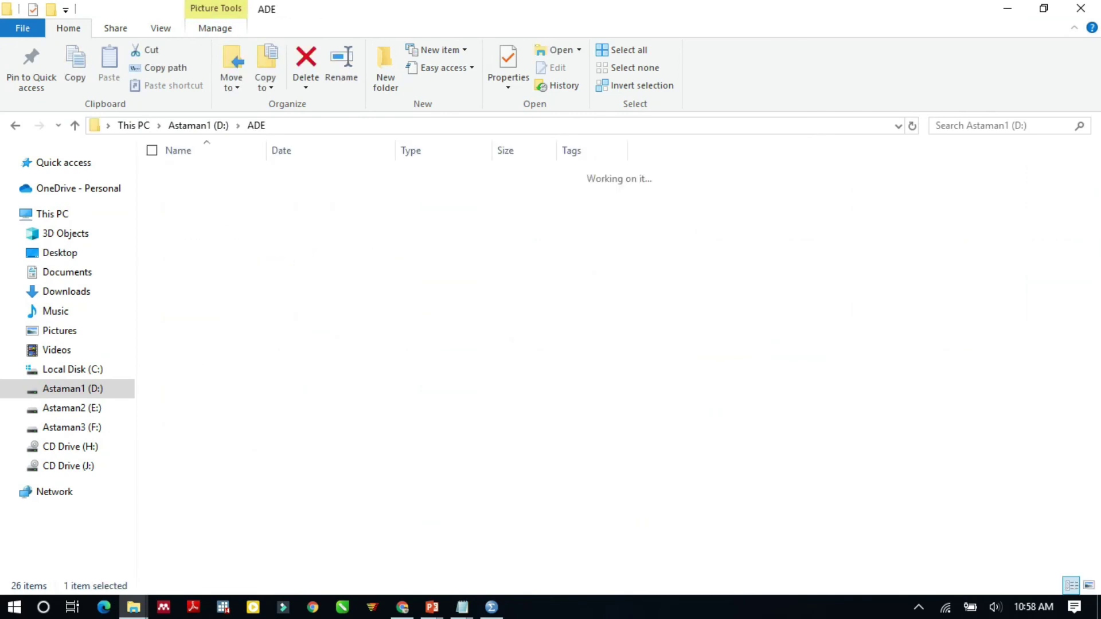
pyautogui.scroll(-14, 421, 344)
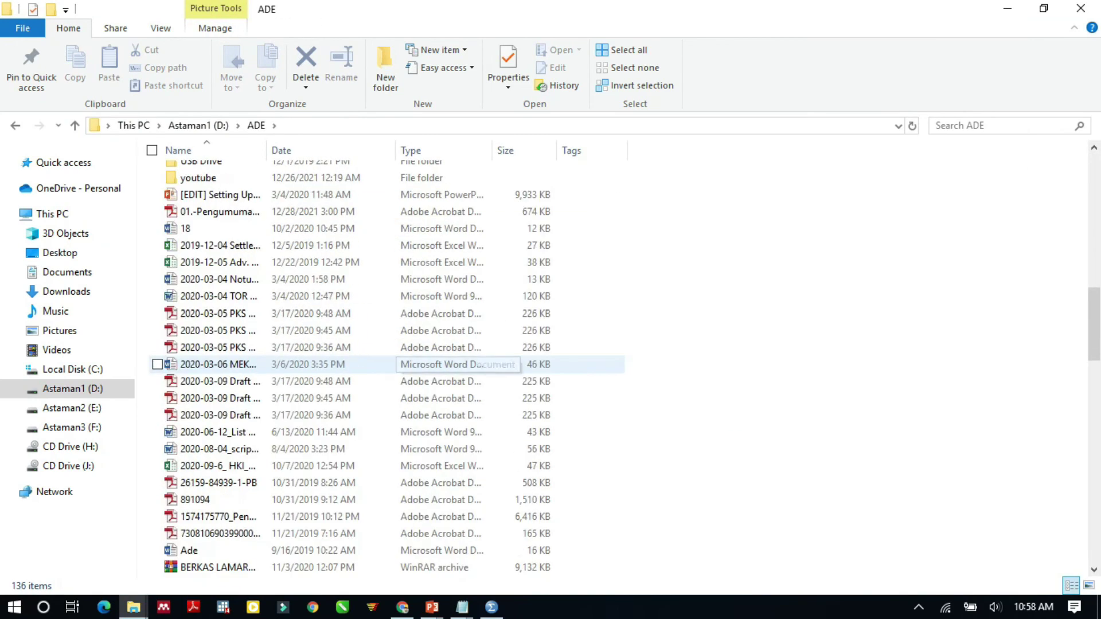
pyautogui.scroll(-12, 421, 364)
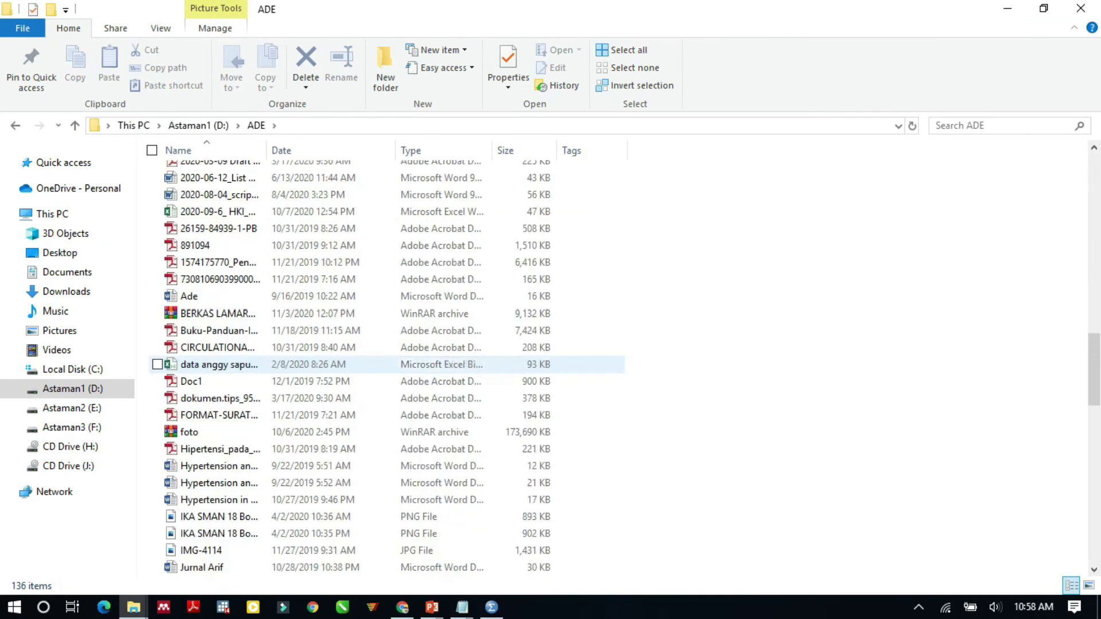